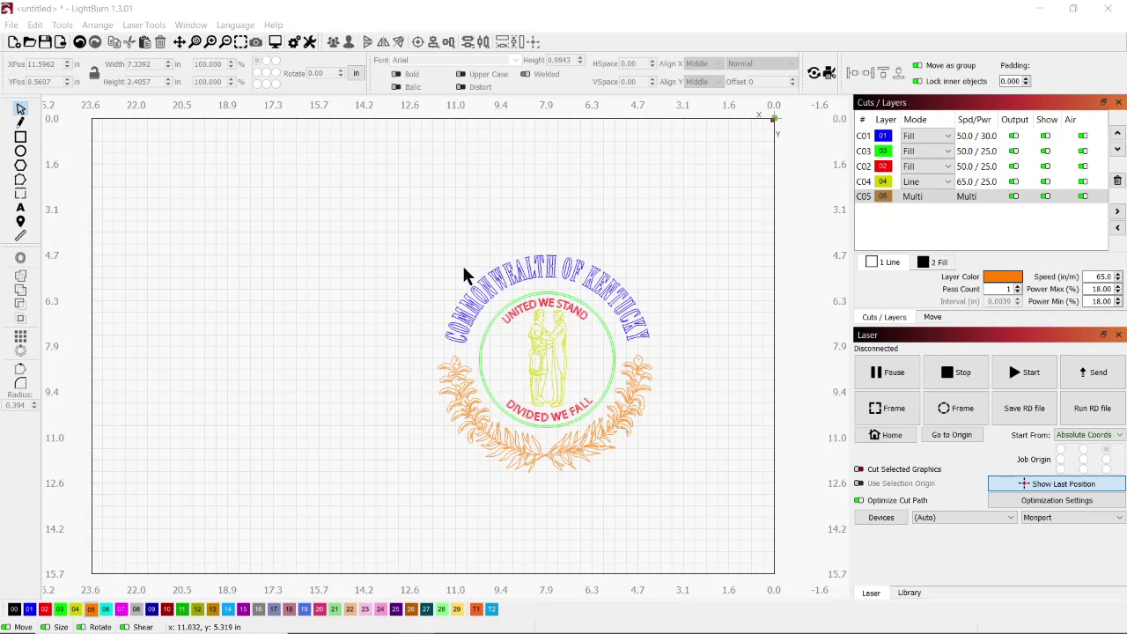
Preview the seal design despite the open-shapes warning, examine the wreath's unfilled leaves, and close the preview
click(273, 43)
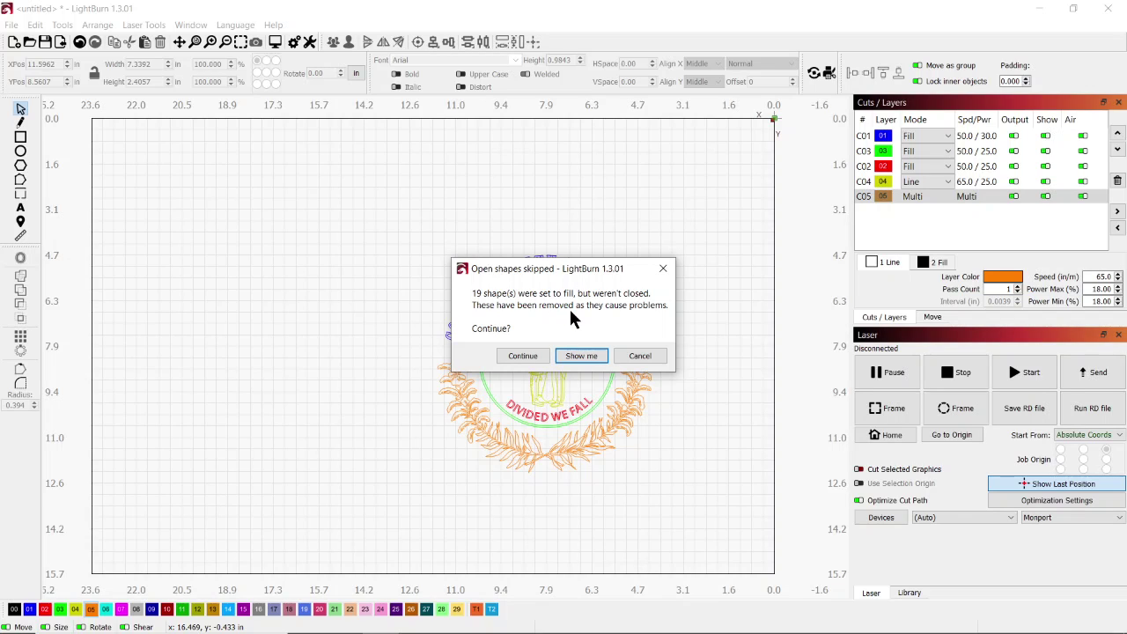
click(520, 356)
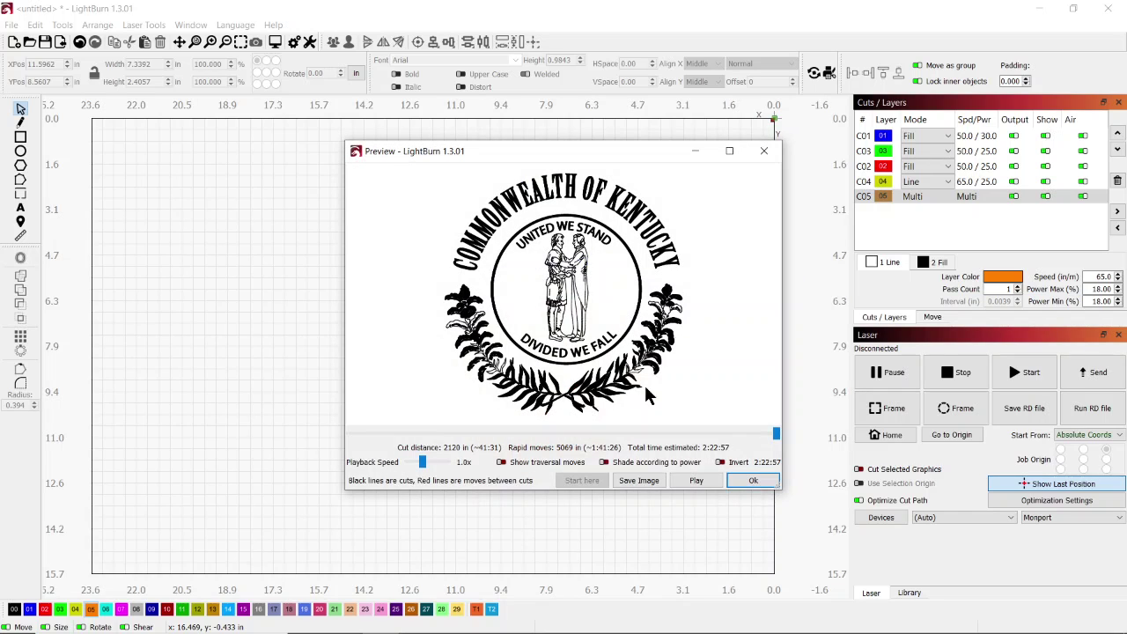
scroll(562, 372, up, 2)
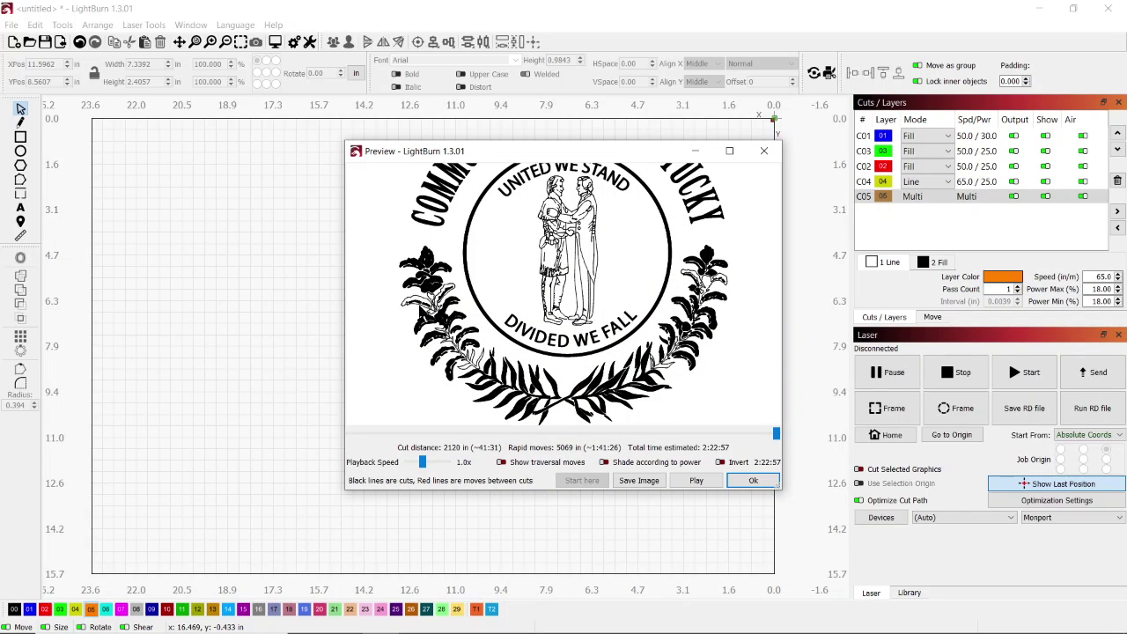
scroll(437, 308, up, 2)
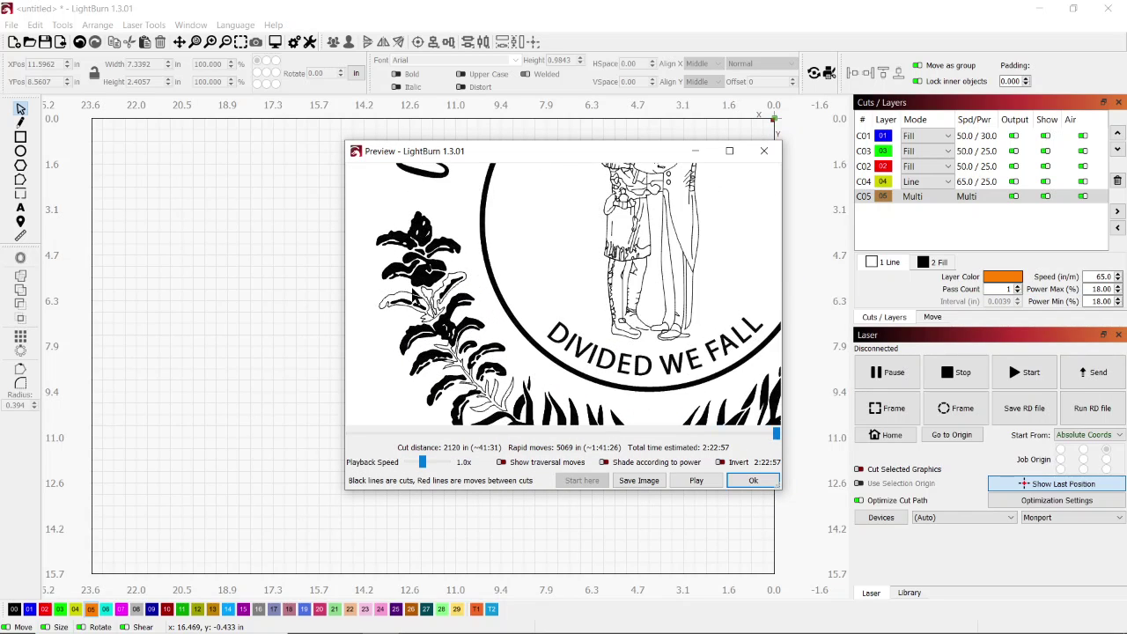
scroll(436, 302, down, 3)
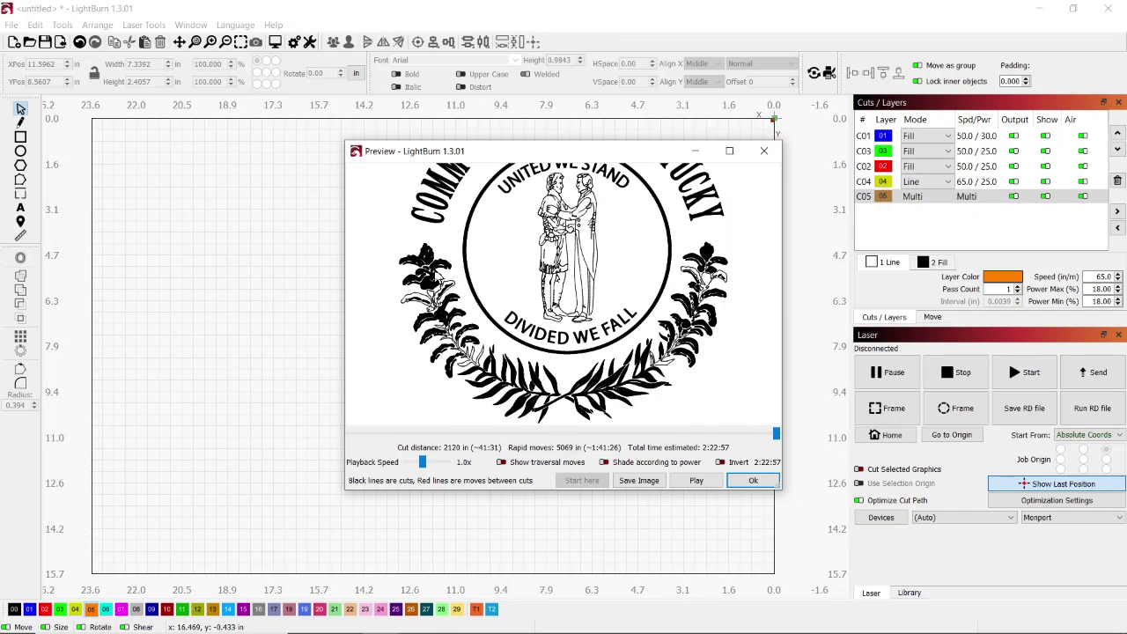
scroll(427, 302, down, 1)
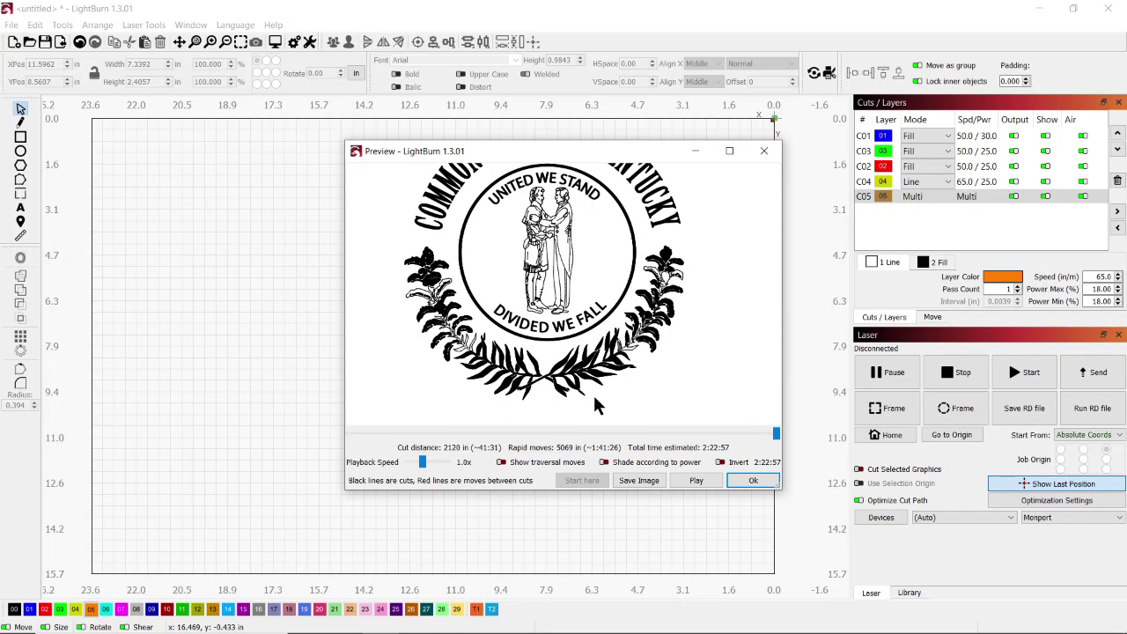
click(755, 480)
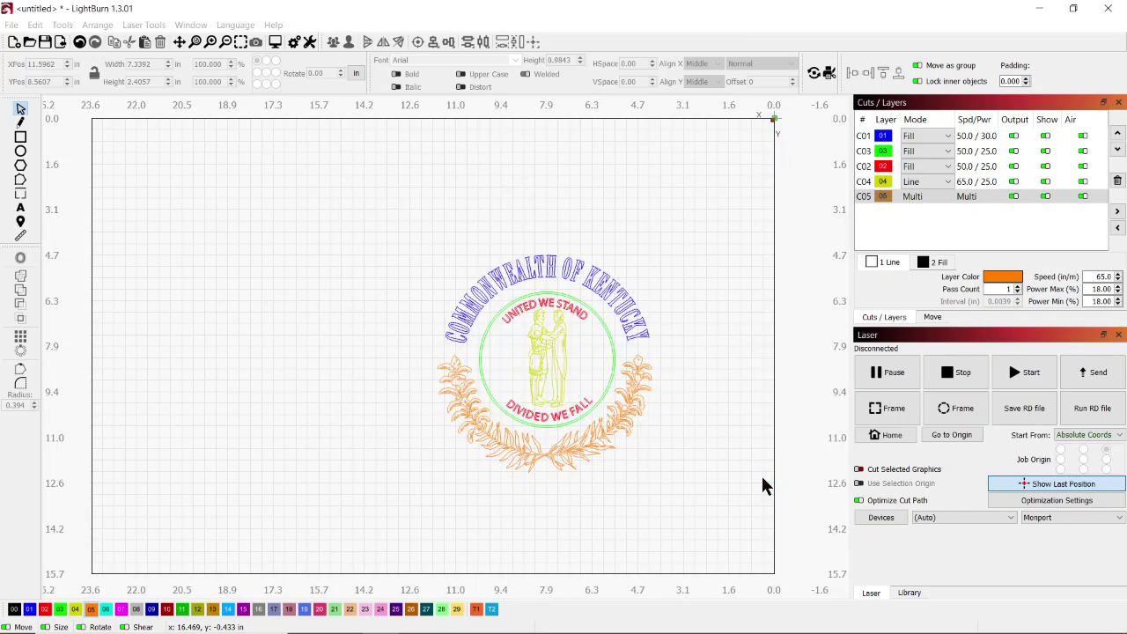
Request the preview again to have the open fill shapes shown, and add the right branch's top bud outline to that selection
click(276, 44)
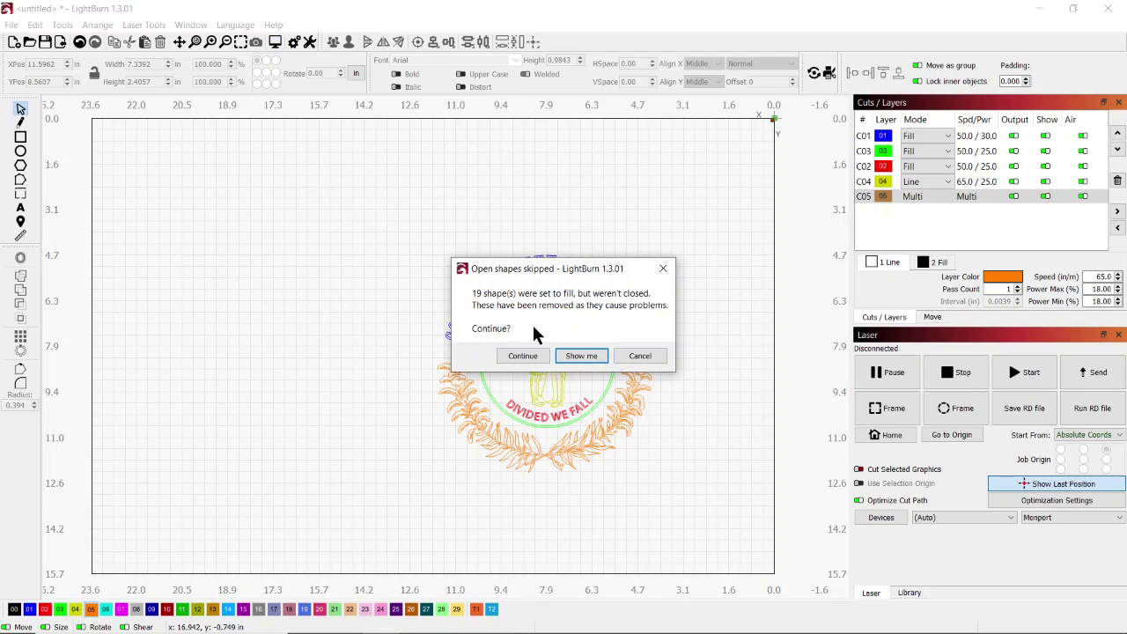
click(579, 354)
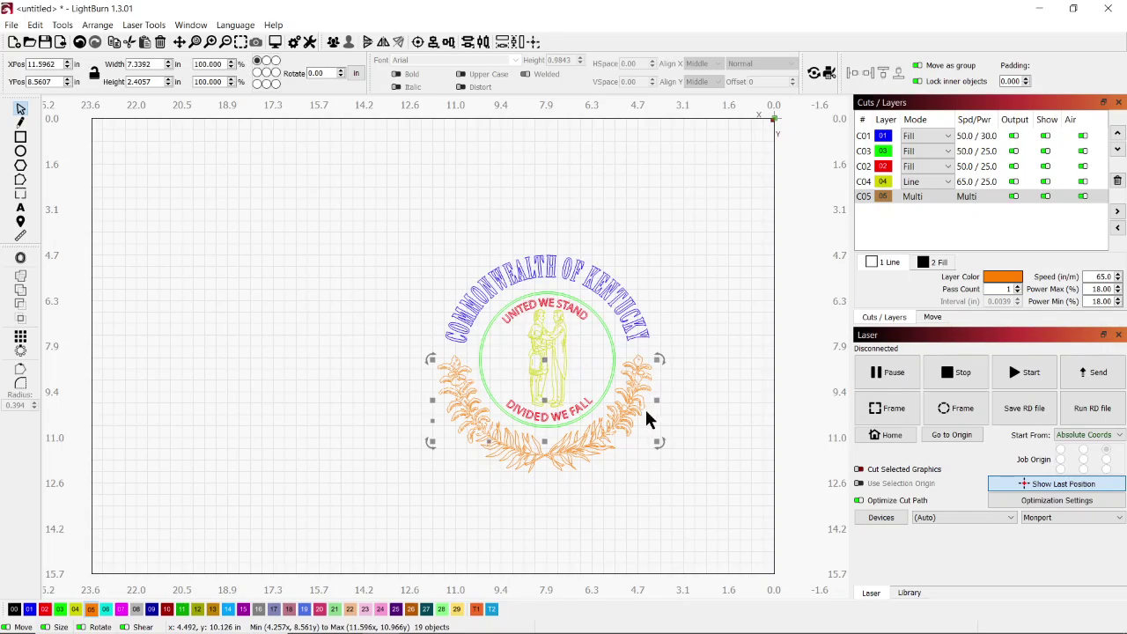
scroll(654, 399, up, 10)
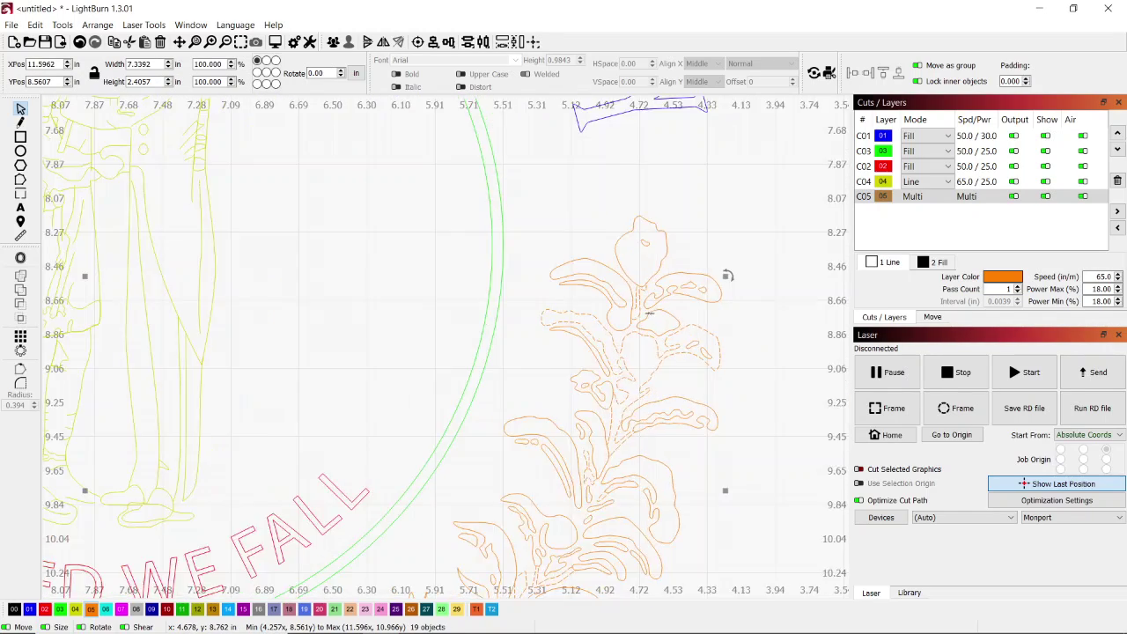
scroll(645, 314, up, 3)
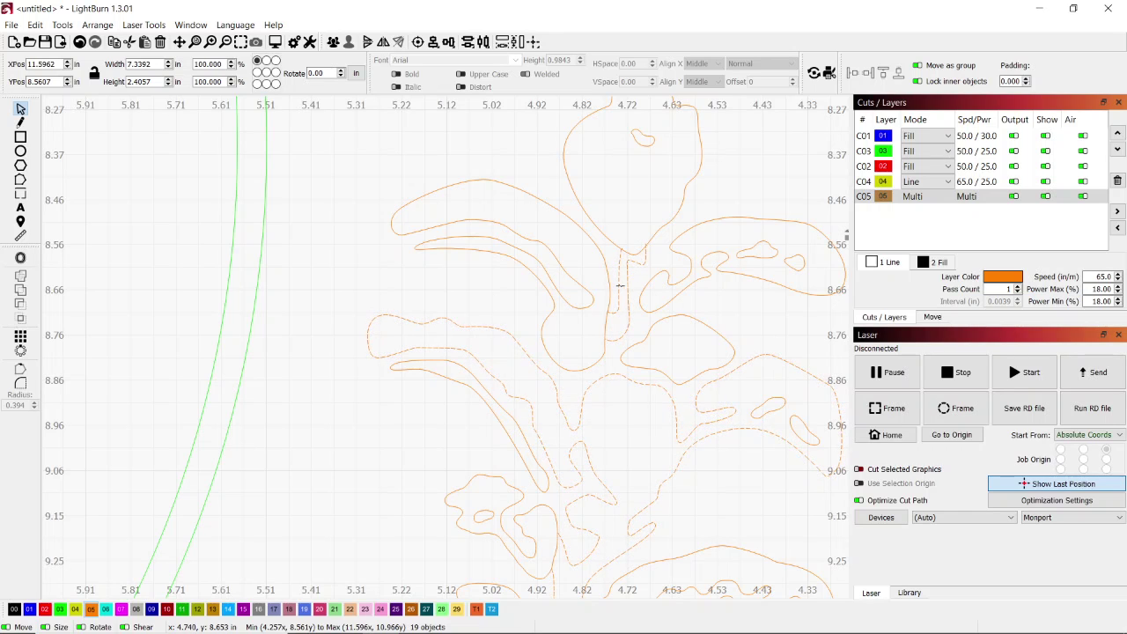
scroll(619, 285, up, 2)
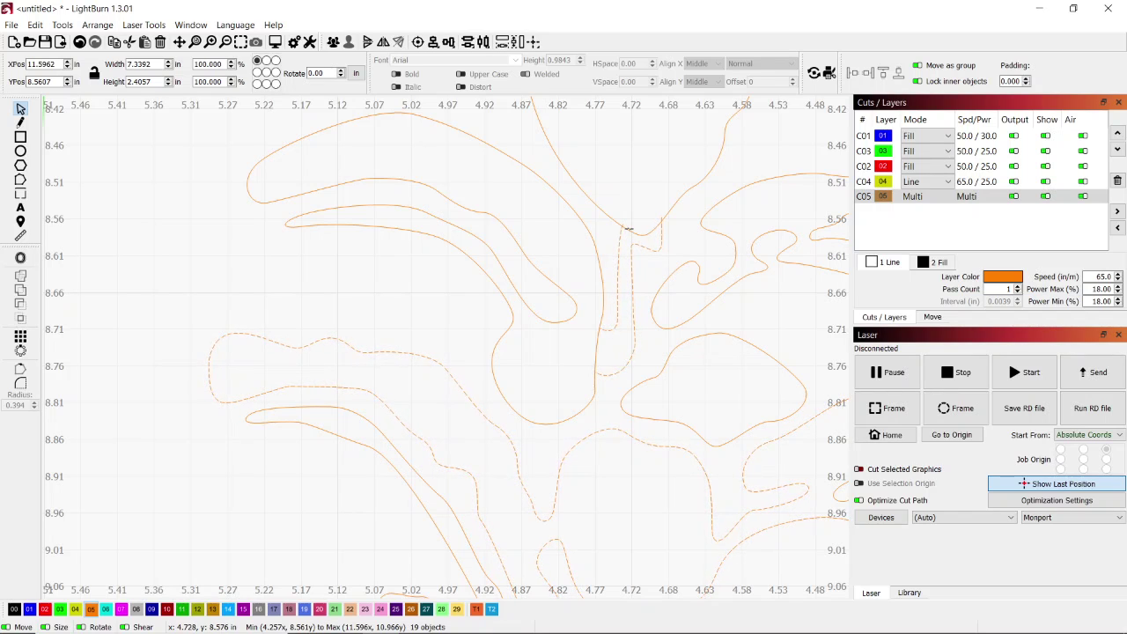
shift+click(627, 229)
Edit the nodes of the top bud and trim away its outline between the two stem lines
scroll(641, 236, up, 5)
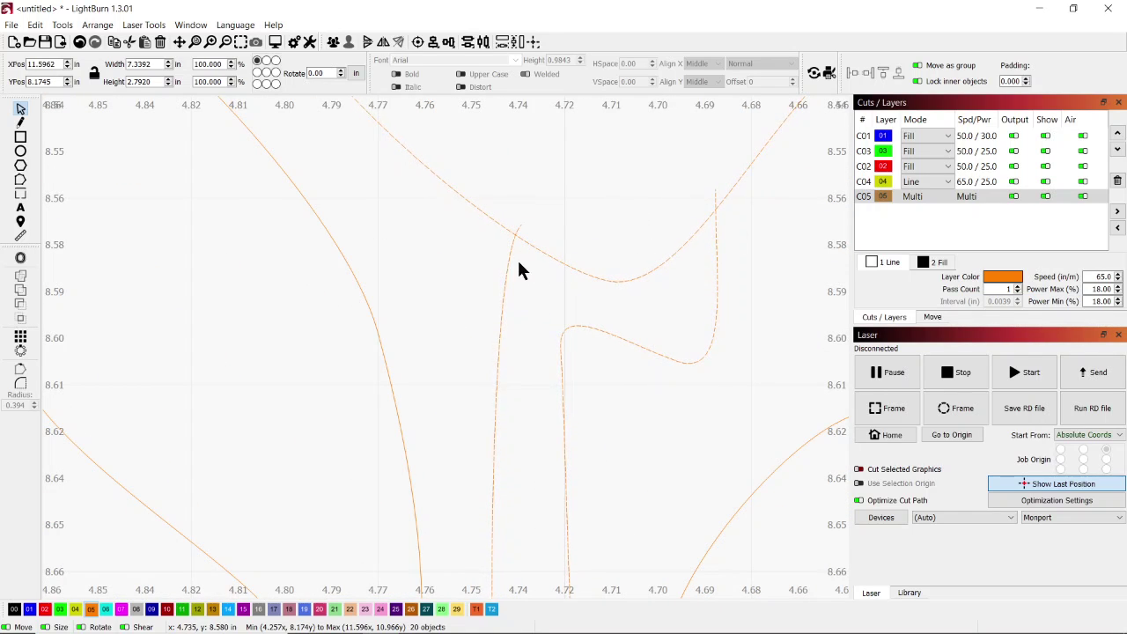
click(20, 179)
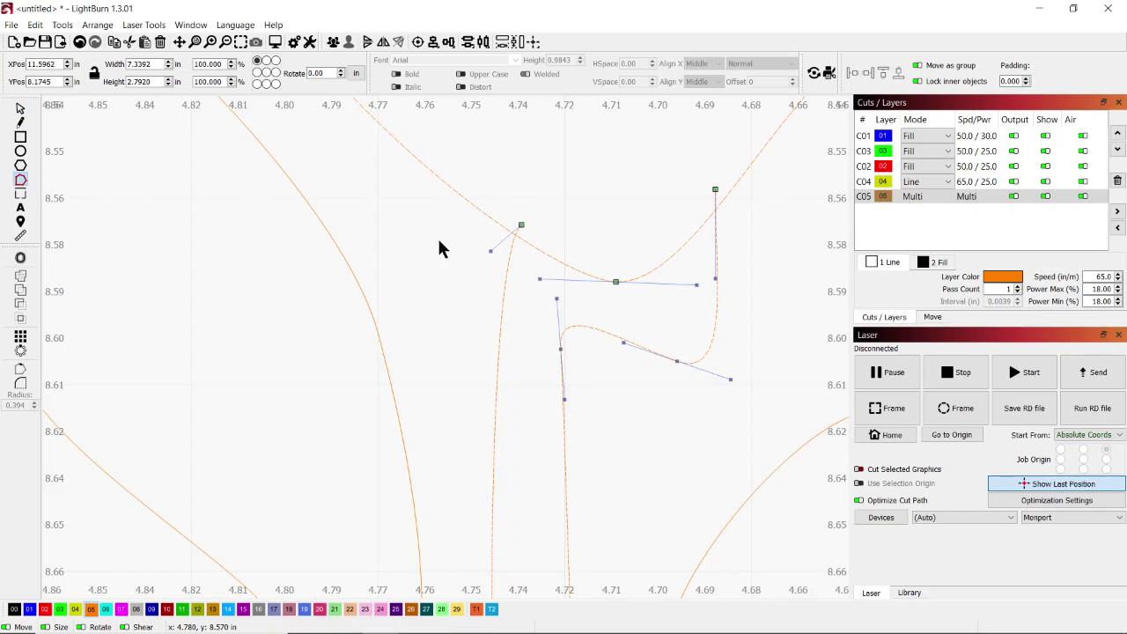
scroll(544, 252, up, 1)
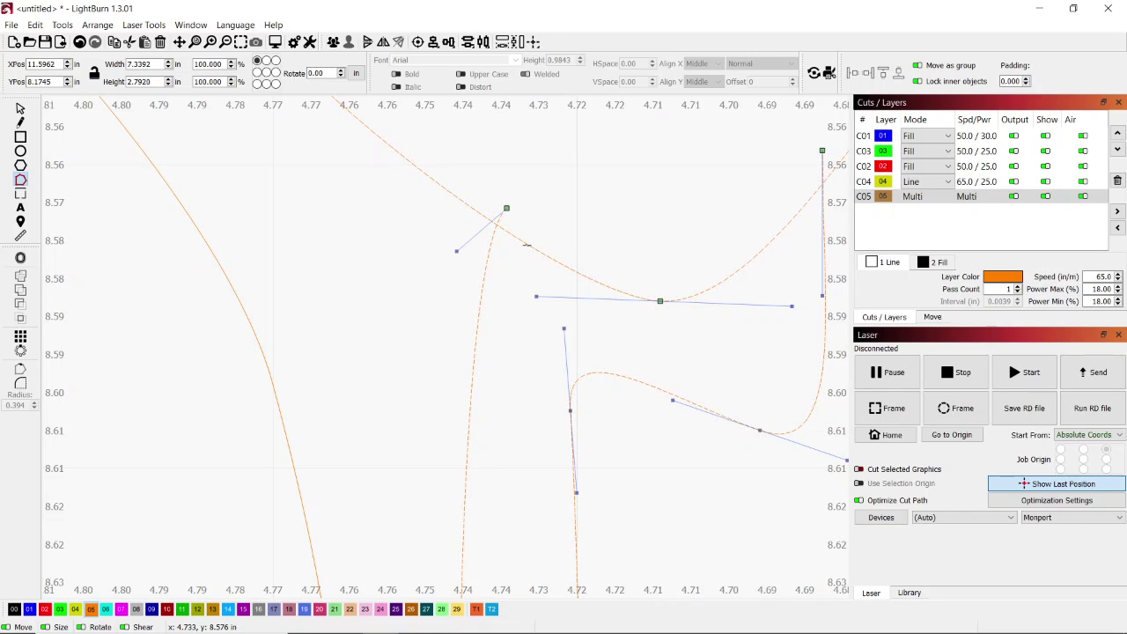
key(d)
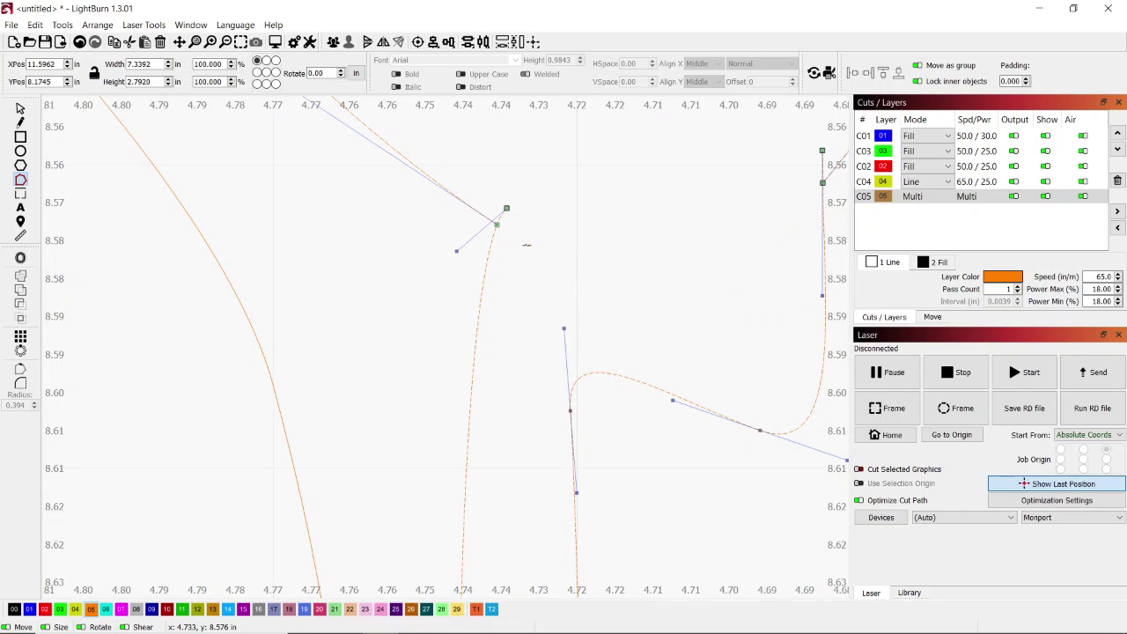
Remove the left stem line's overhang above the bud outline and join their two end nodes
scroll(514, 239, up, 2)
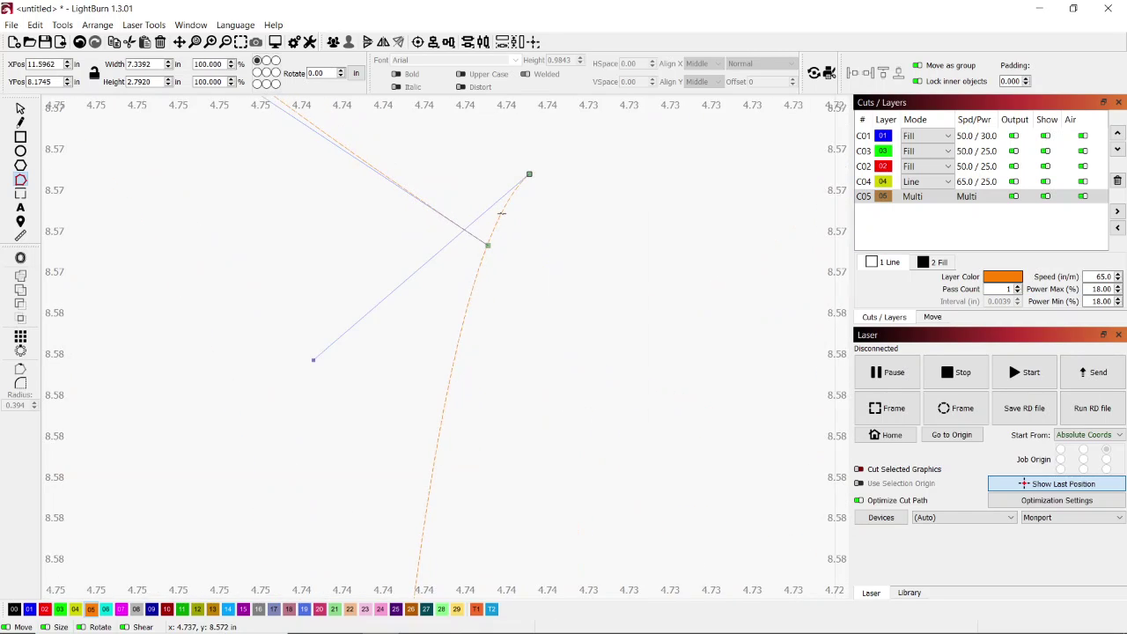
key(d)
scroll(491, 254, up, 2)
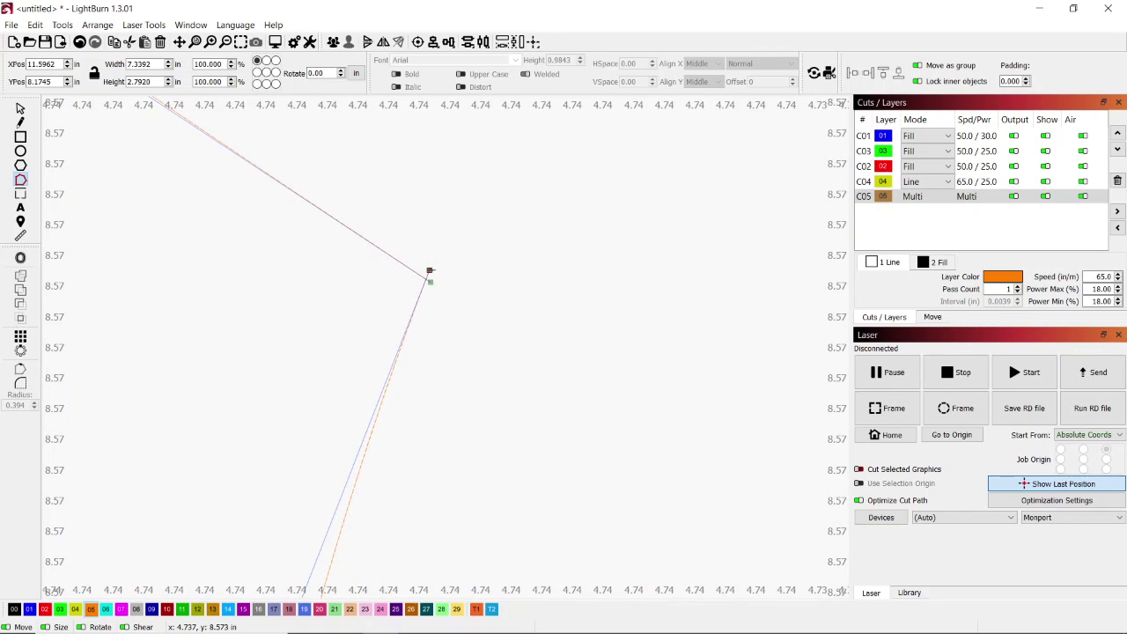
drag(429, 271, 431, 281)
Remove the right stem line's overhang above the bud outline and join their two end nodes
scroll(588, 273, down, 2)
scroll(588, 278, down, 5)
drag(722, 307, 411, 283)
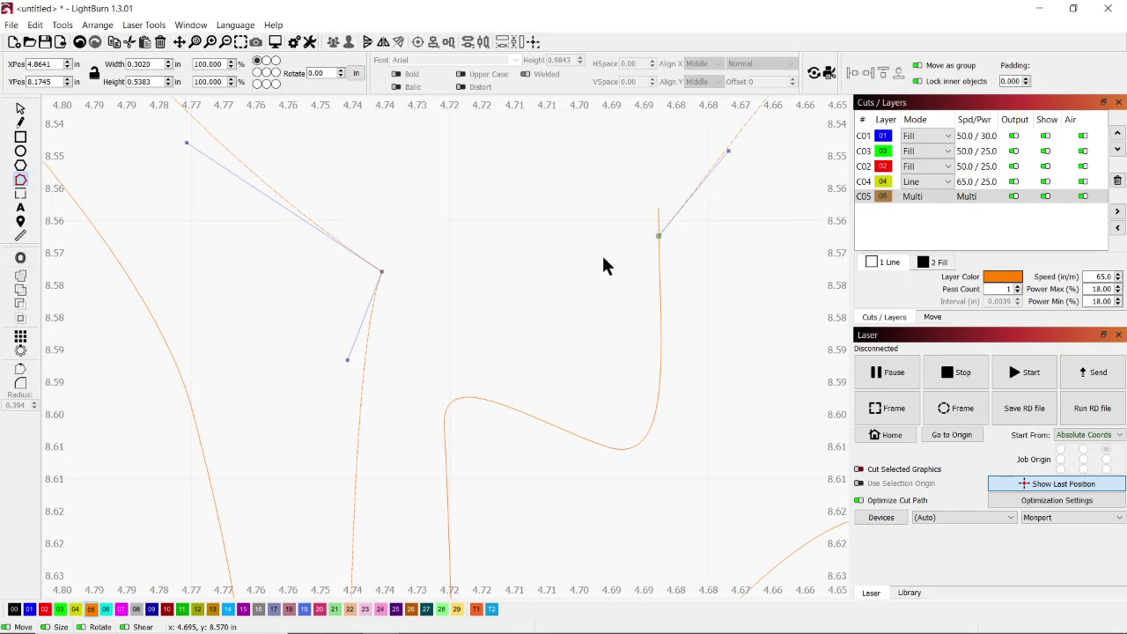
scroll(659, 230, up, 5)
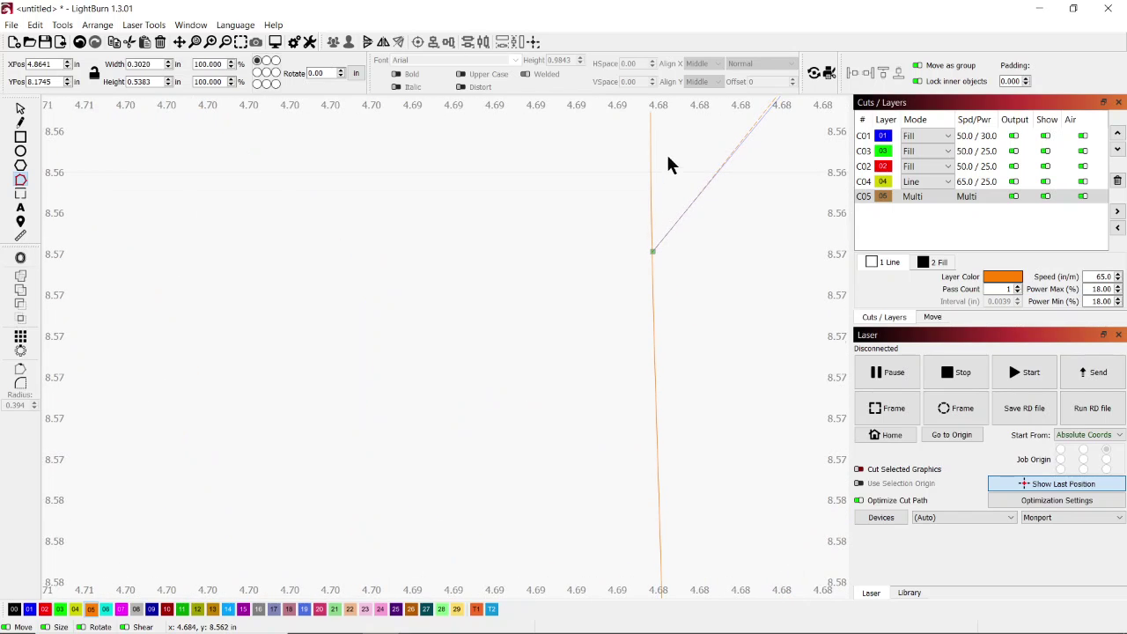
scroll(662, 170, up, 2)
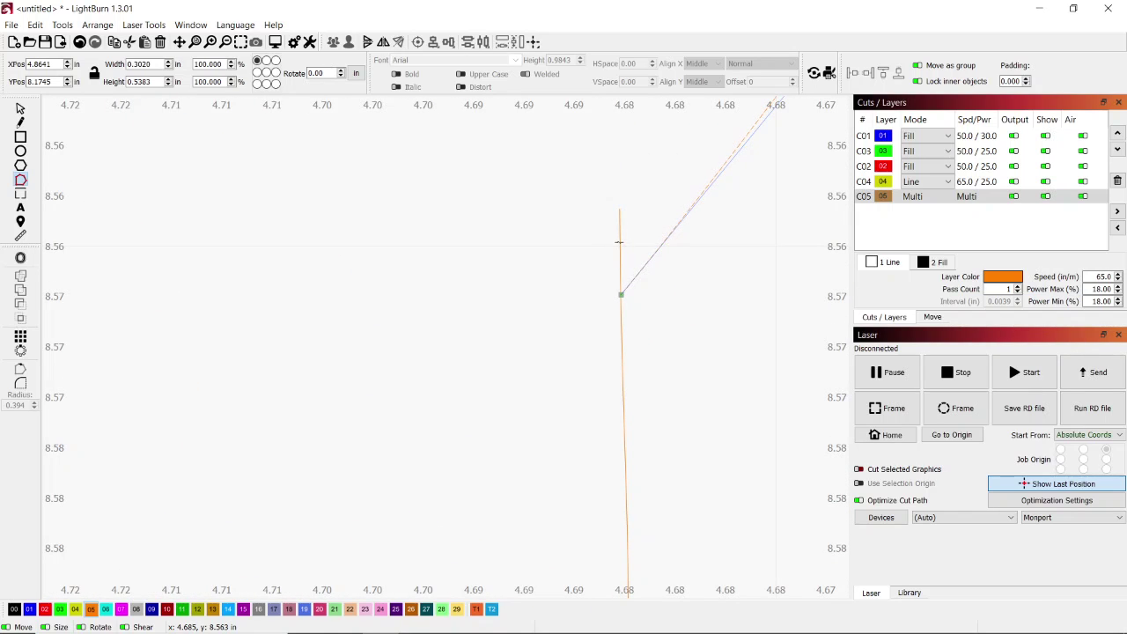
click(619, 242)
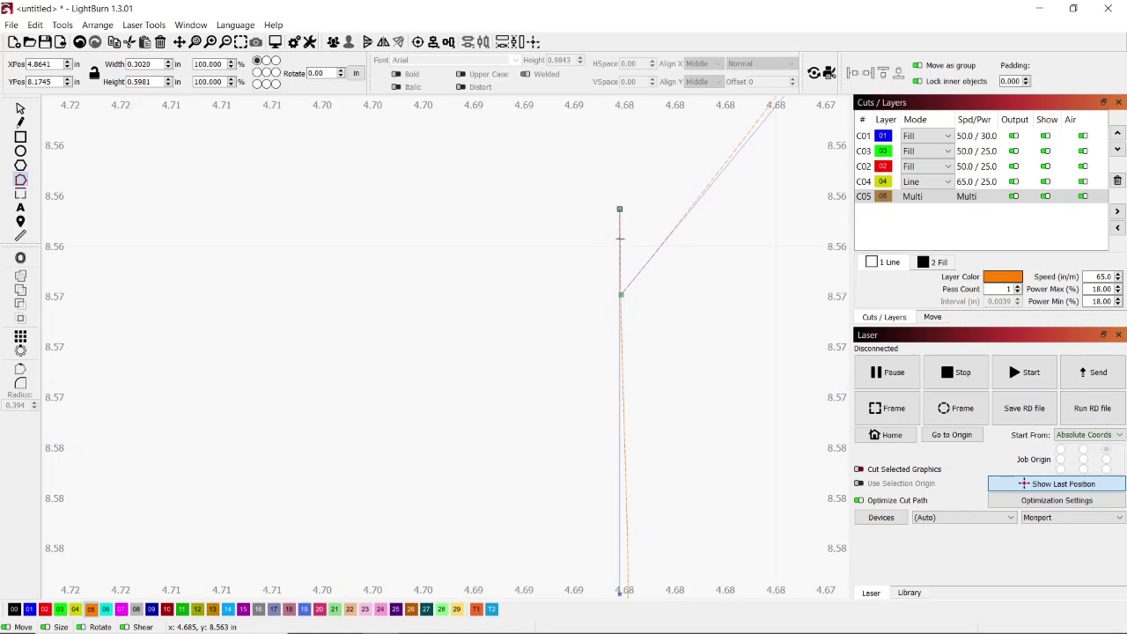
key(d)
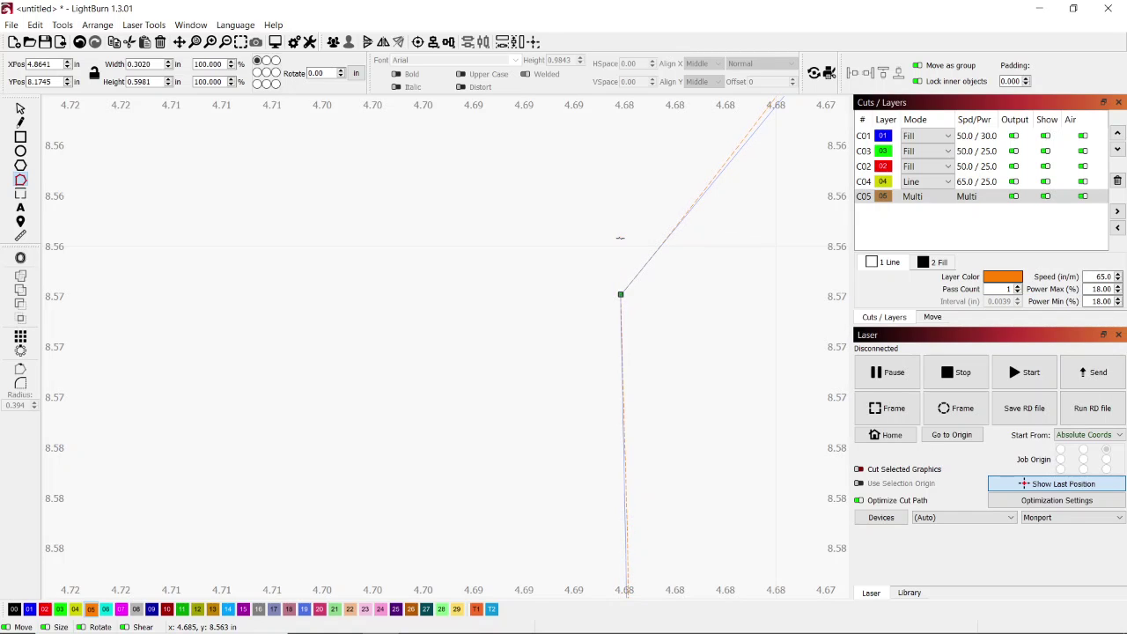
scroll(624, 307, up, 3)
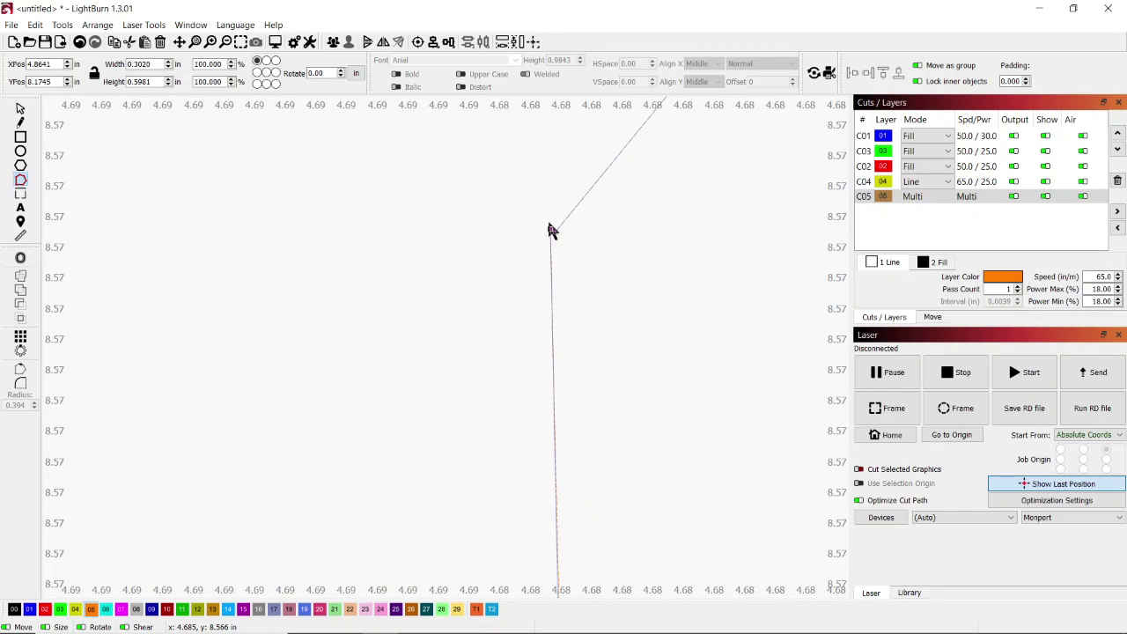
drag(554, 234, 550, 229)
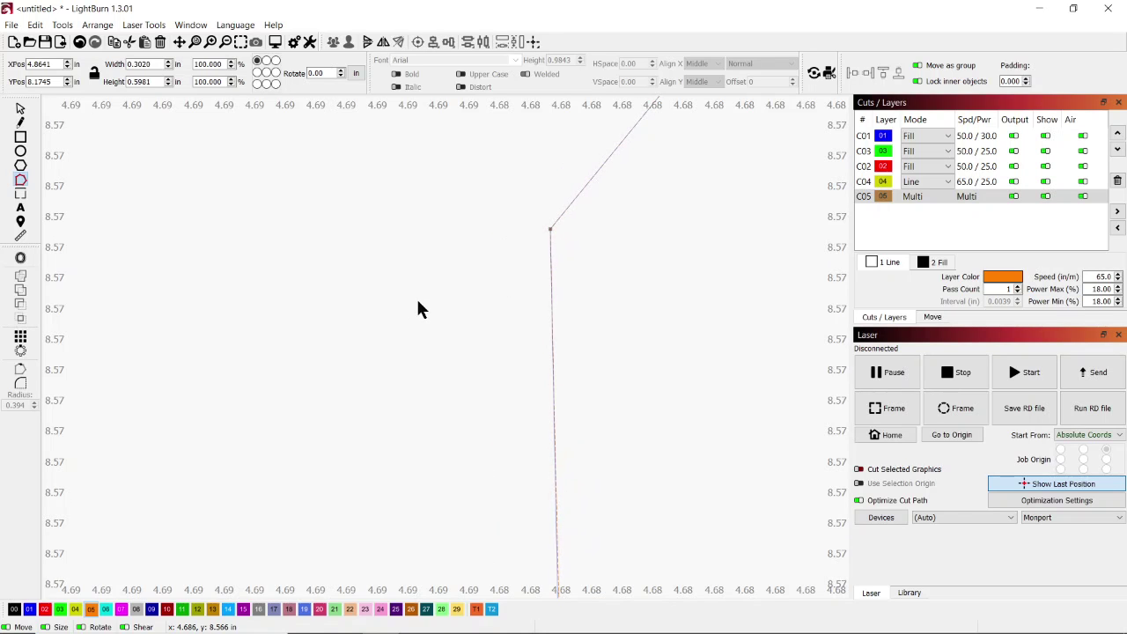
Extend the stem's lowest end node slightly across the adjoining left leaf outline so the lines intersect
scroll(416, 296, down, 10)
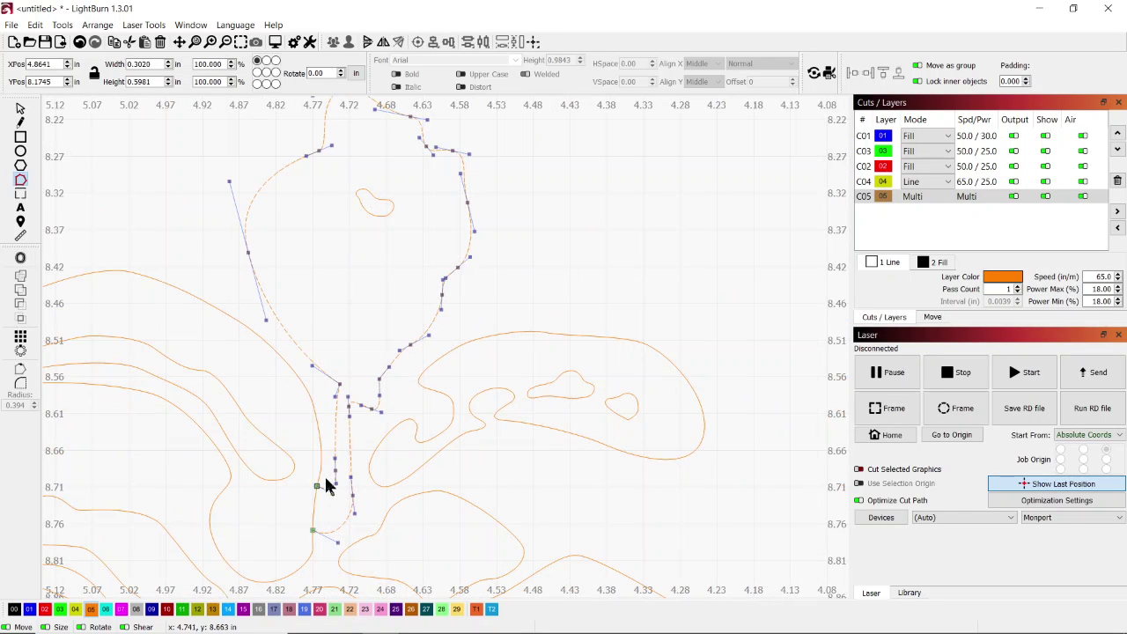
scroll(364, 365, up, 8)
scroll(351, 301, up, 10)
scroll(412, 243, down, 8)
scroll(399, 446, up, 10)
scroll(446, 314, up, 2)
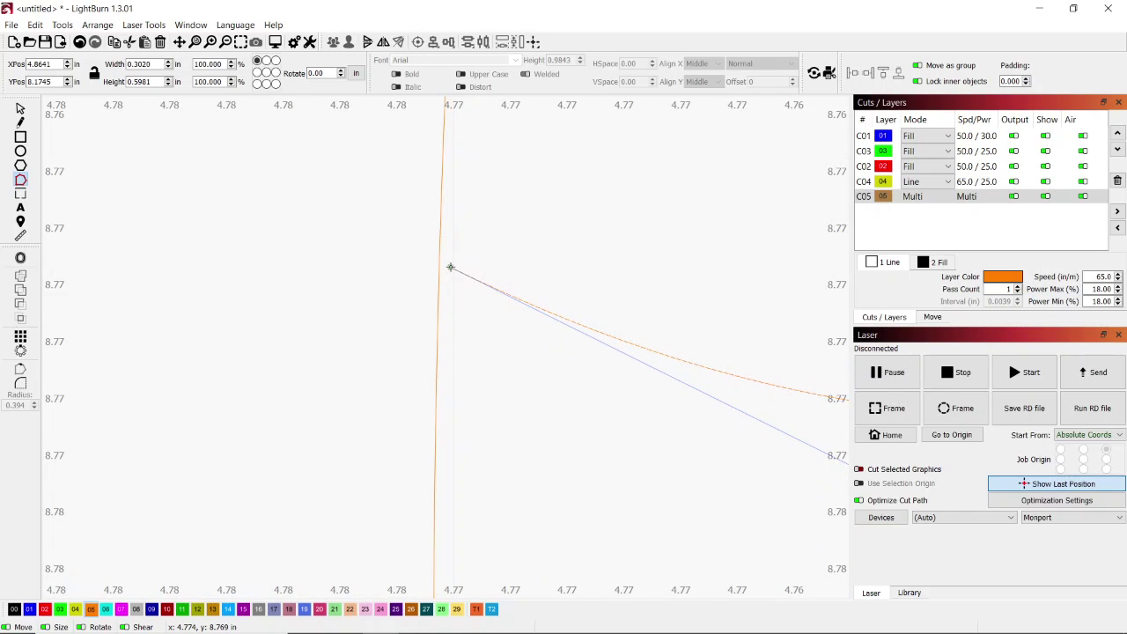
drag(448, 266, 423, 255)
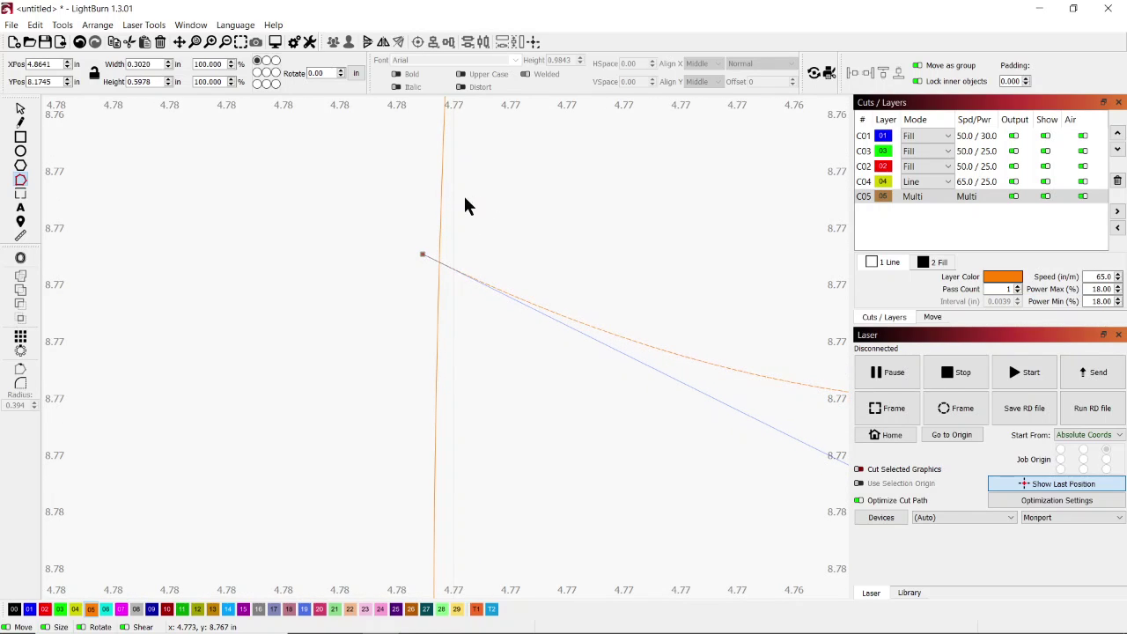
Make the adjoining left leaf outline editable by nodes along with the stem, around the stem's upper open end
click(441, 191)
scroll(530, 186, down, 6)
drag(568, 229, 495, 475)
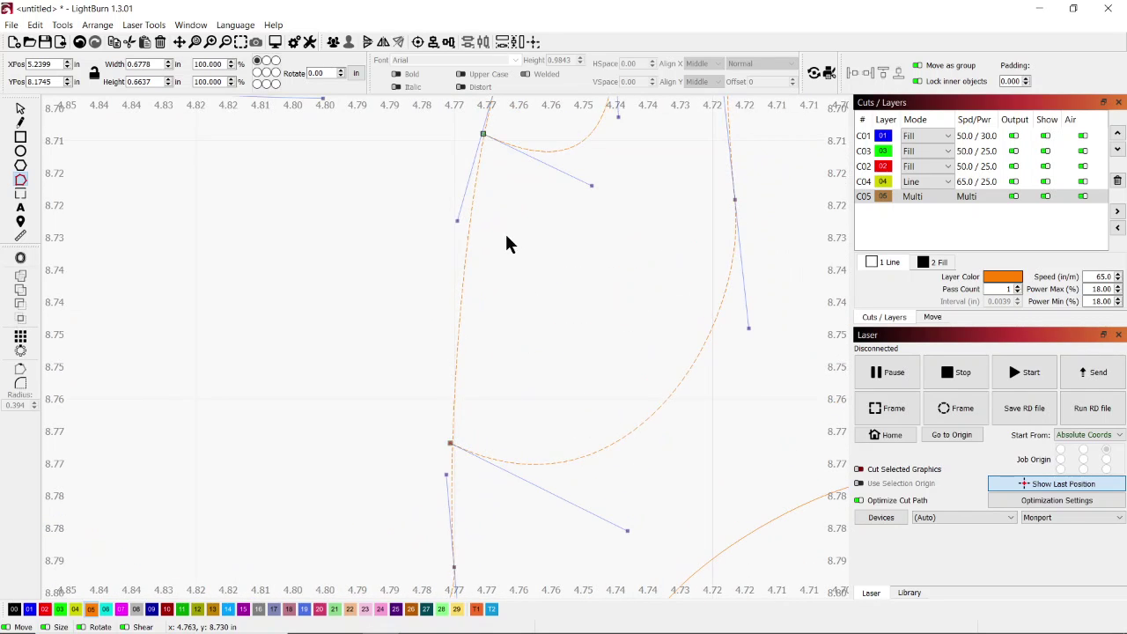
scroll(498, 173, up, 3)
drag(495, 203, 499, 385)
scroll(457, 262, up, 6)
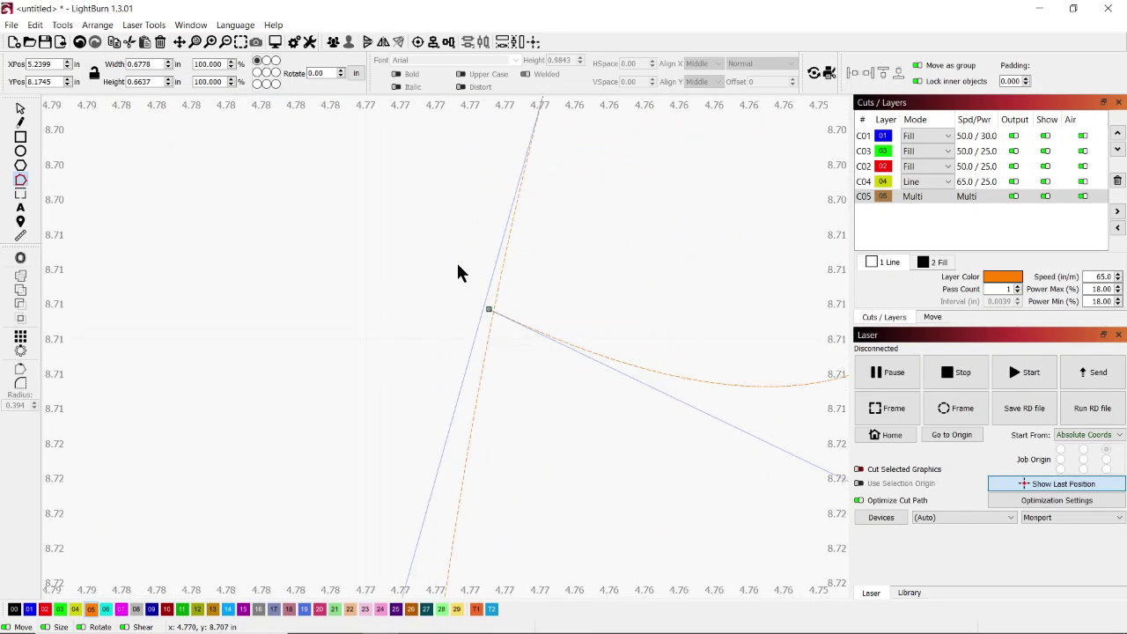
scroll(483, 348, up, 2)
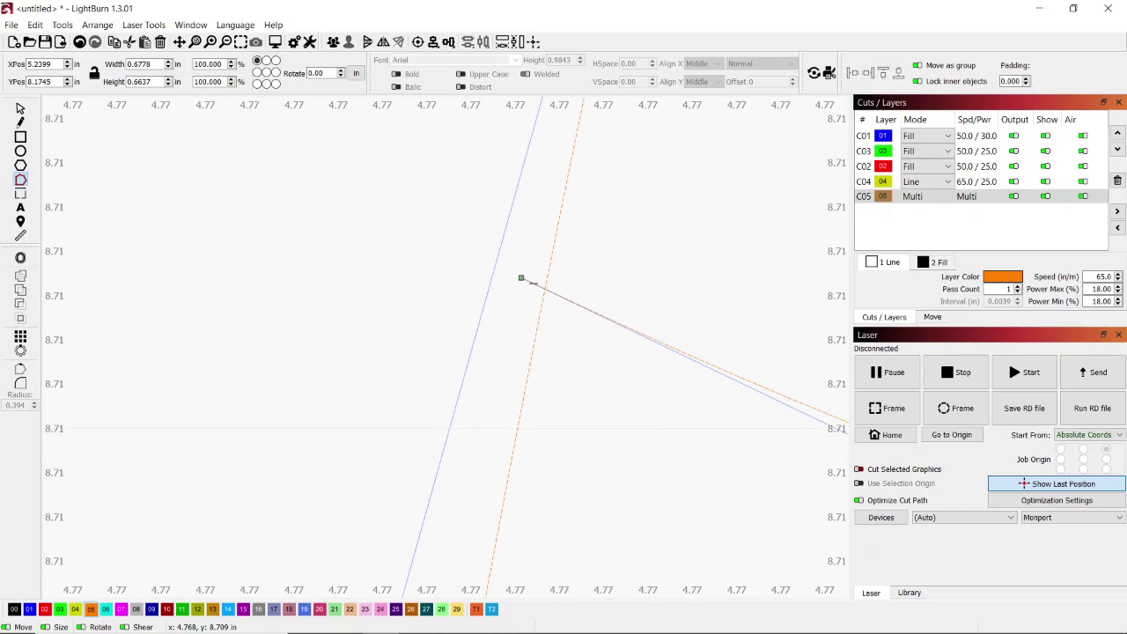
Try to move the stem's upper open end node onto the leaf outline, and undo that move
drag(521, 277, 549, 291)
scroll(547, 309, down, 1)
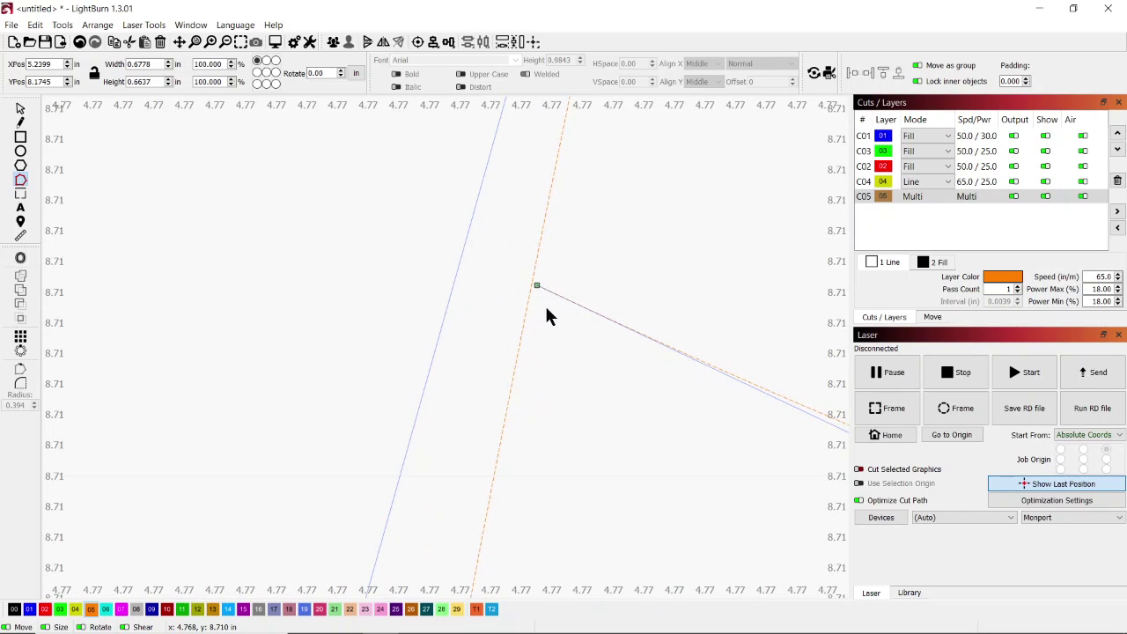
key(ctrl+z)
Trim away the left leaf outline's section between the stem's upper and lower open ends
key(t)
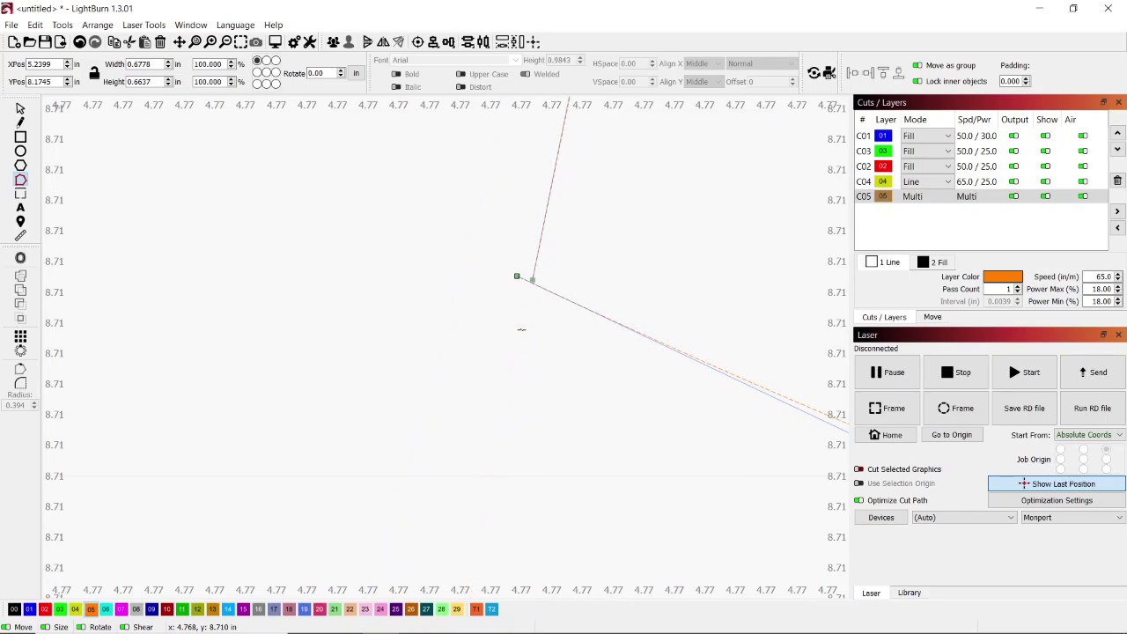
scroll(526, 335, down, 6)
scroll(528, 411, down, 5)
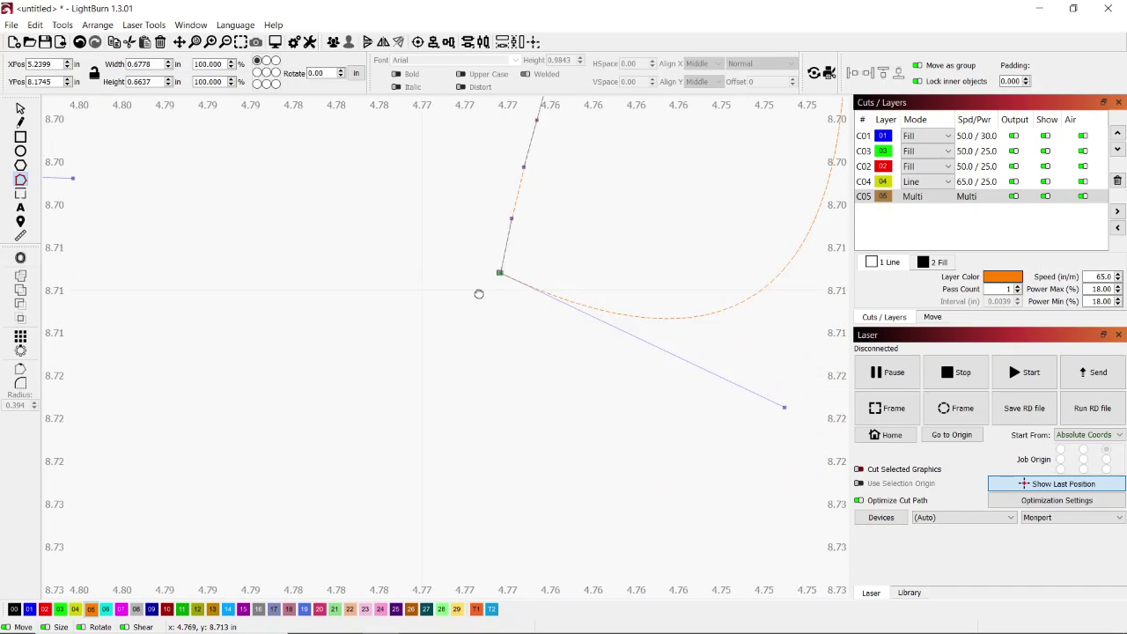
scroll(442, 310, up, 5)
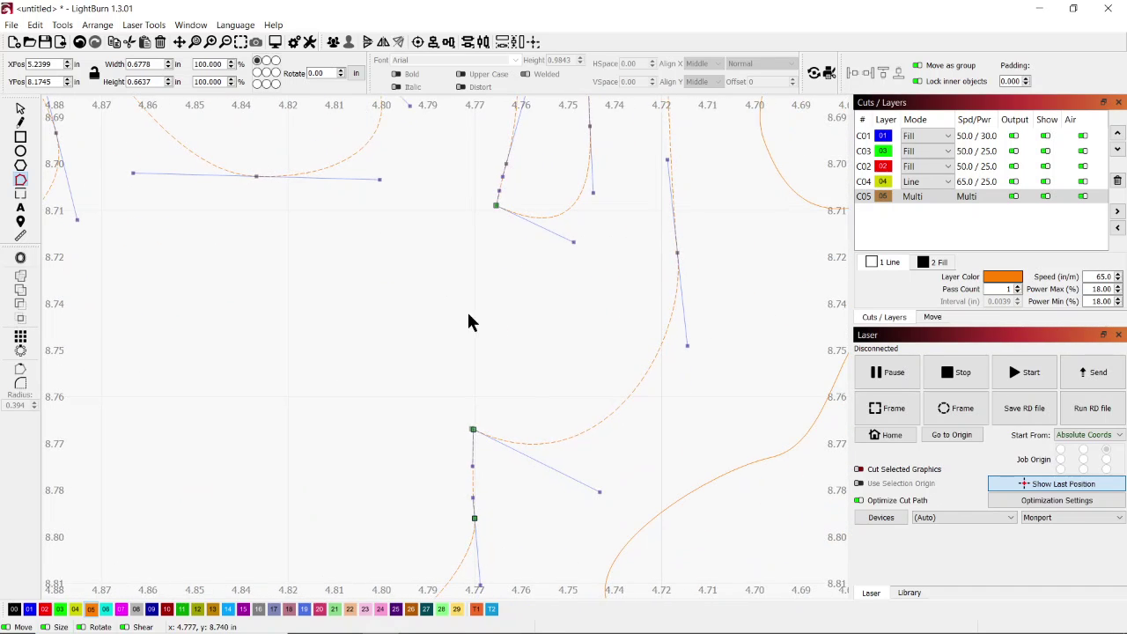
Join the stem's upper open end node to the matching end node of the trimmed left leaf outline
scroll(452, 273, up, 4)
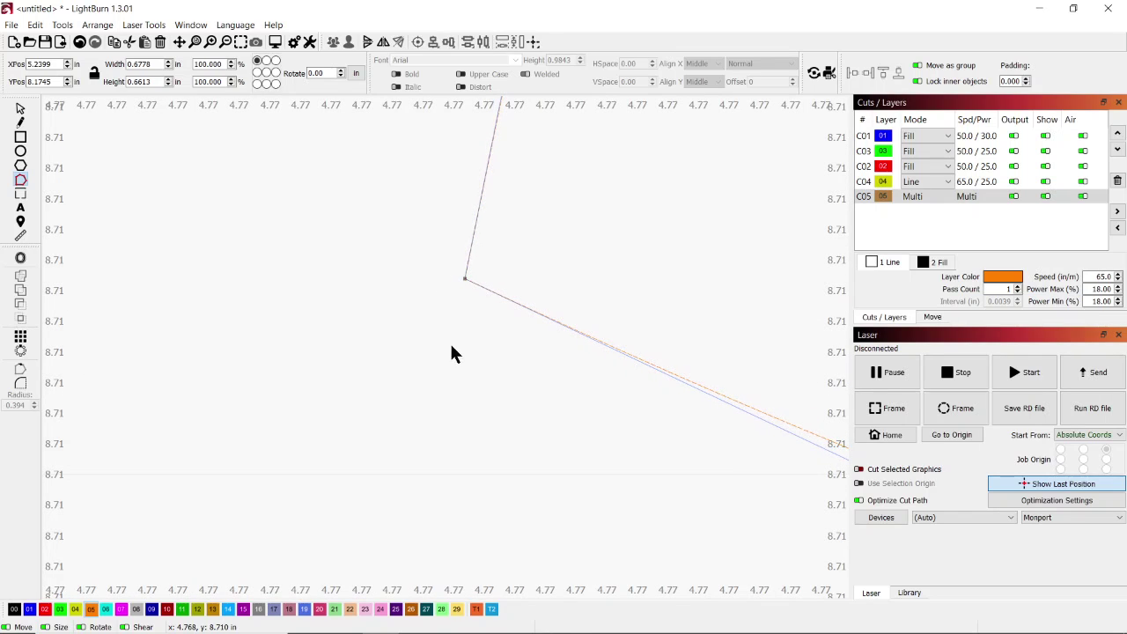
scroll(435, 387, down, 3)
Select the short line at the stem's lower open end and join its end node to the stem's end node
drag(414, 484, 448, 230)
scroll(425, 413, down, 6)
drag(400, 461, 393, 209)
scroll(387, 352, down, 3)
scroll(430, 297, up, 5)
scroll(444, 247, up, 4)
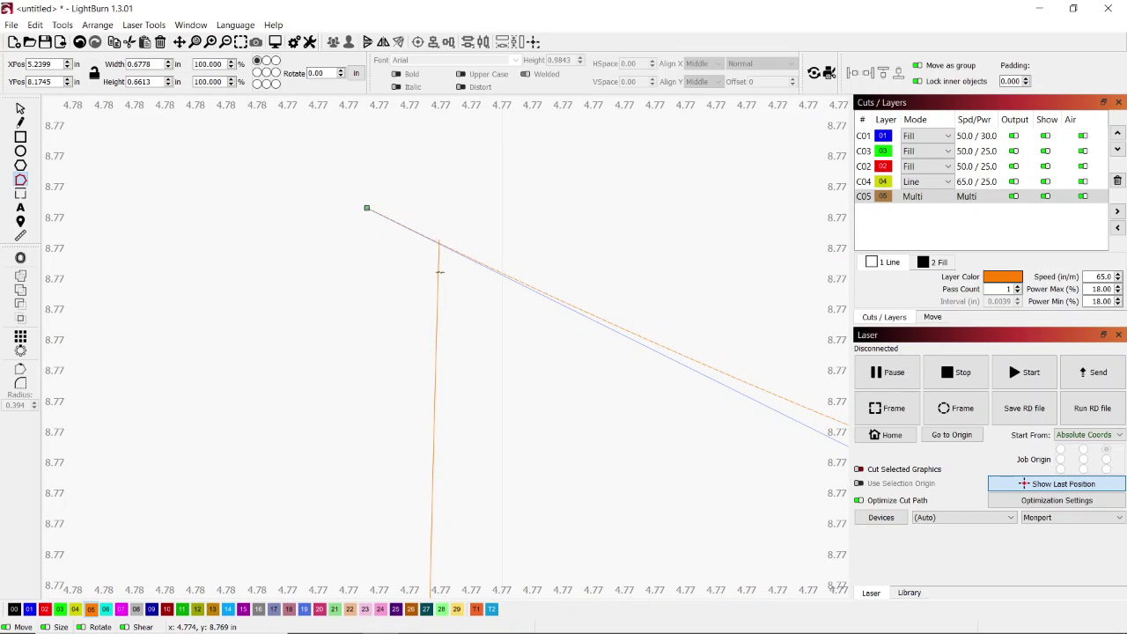
click(440, 272)
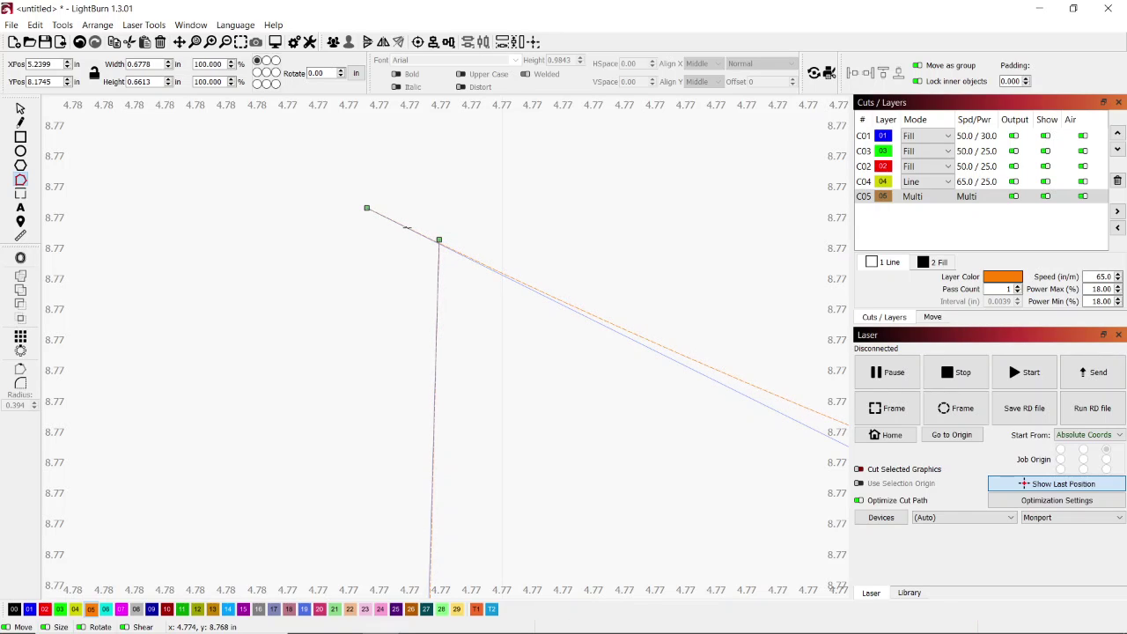
drag(439, 240, 366, 208)
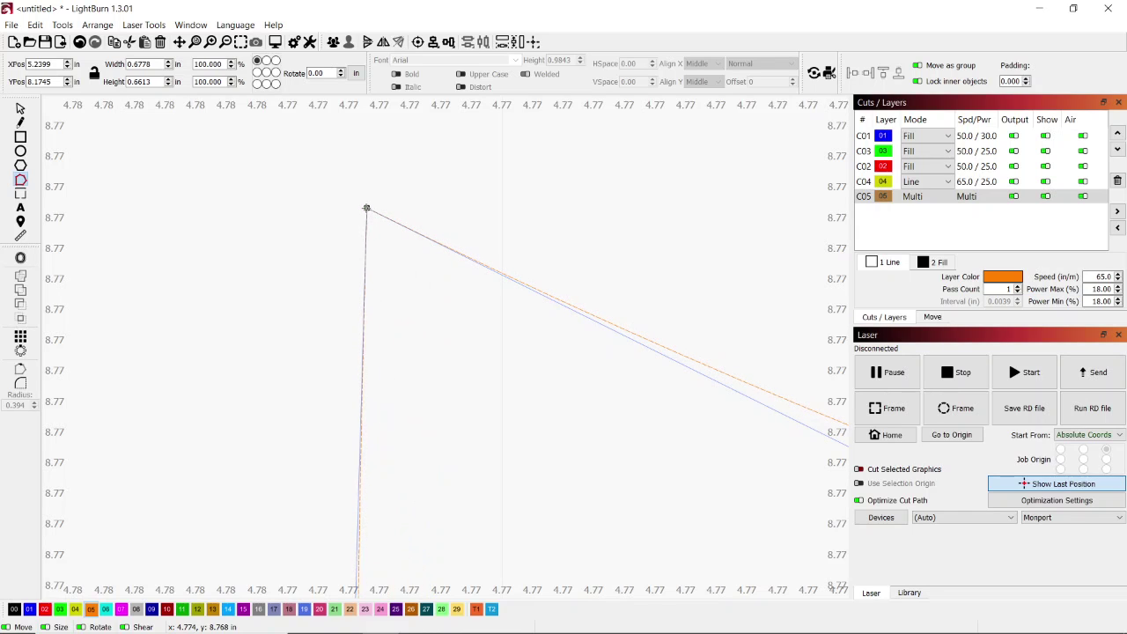
Join the short line's other end to the rounded leaf curve just below it, closing the last gap in the outline
scroll(410, 370, down, 12)
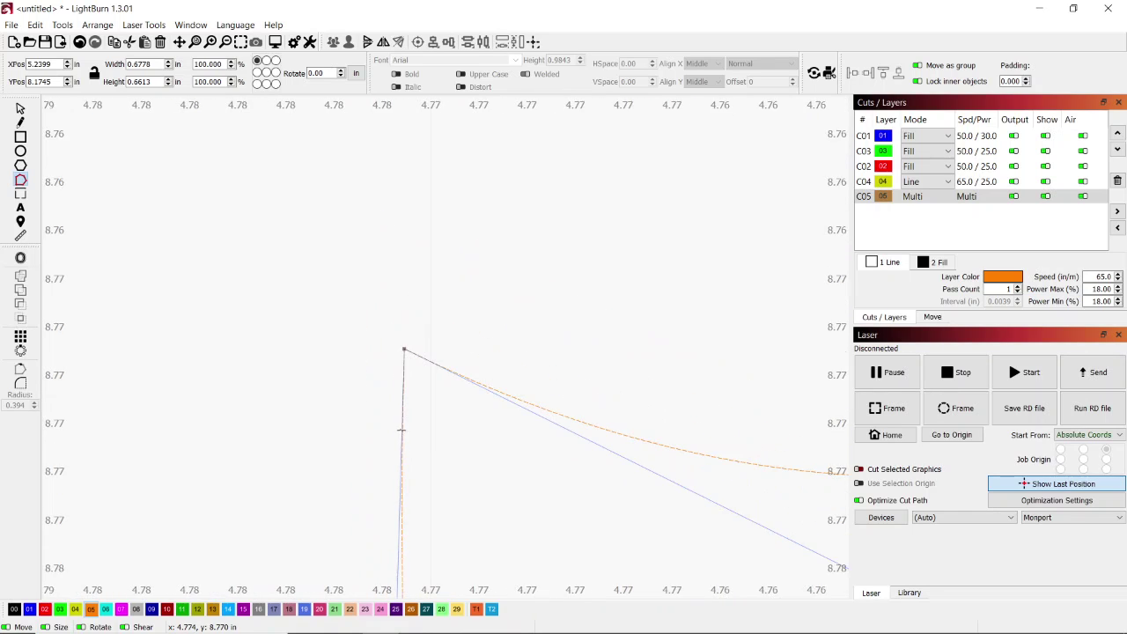
drag(332, 451, 380, 319)
scroll(433, 439, down, 3)
drag(453, 458, 519, 210)
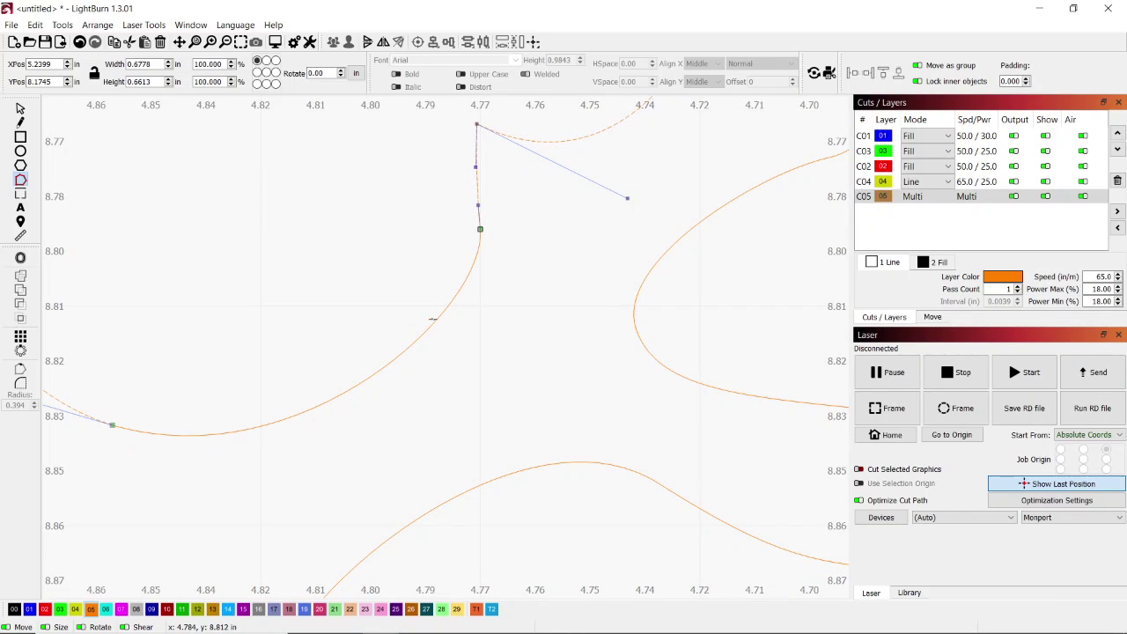
scroll(484, 220, up, 10)
drag(561, 200, 496, 349)
drag(454, 307, 454, 307)
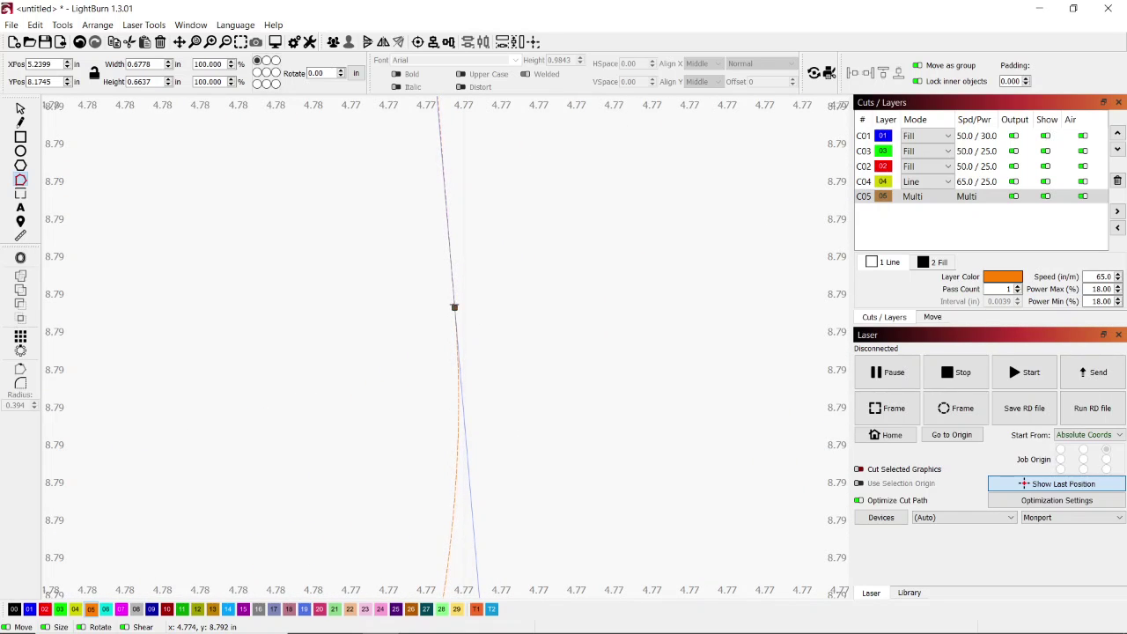
scroll(454, 307, down, 1)
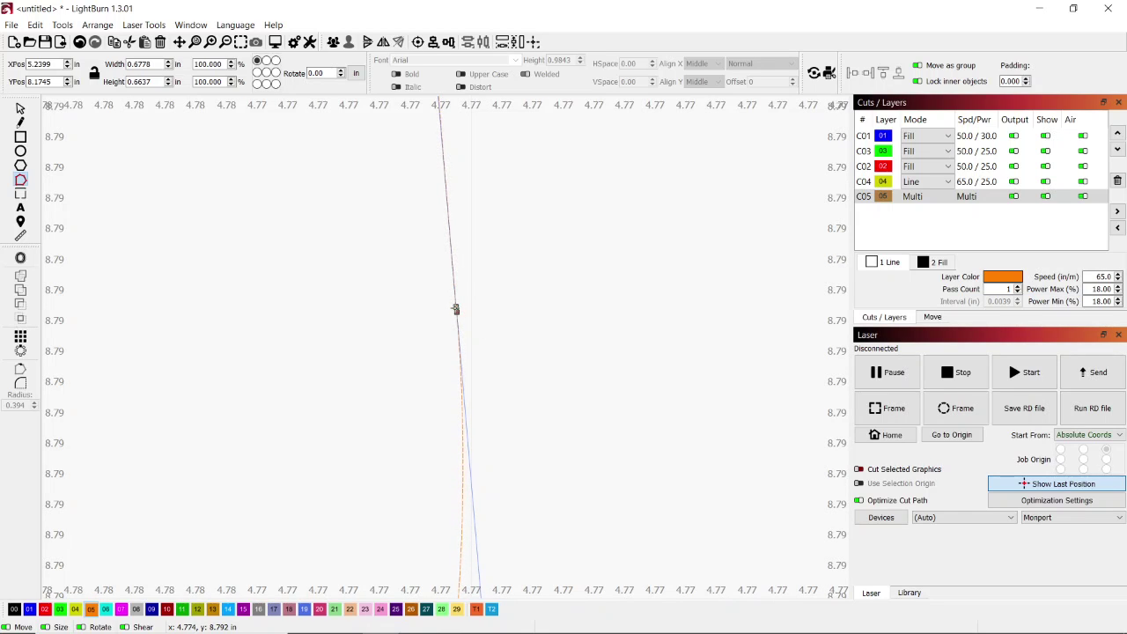
scroll(504, 373, down, 12)
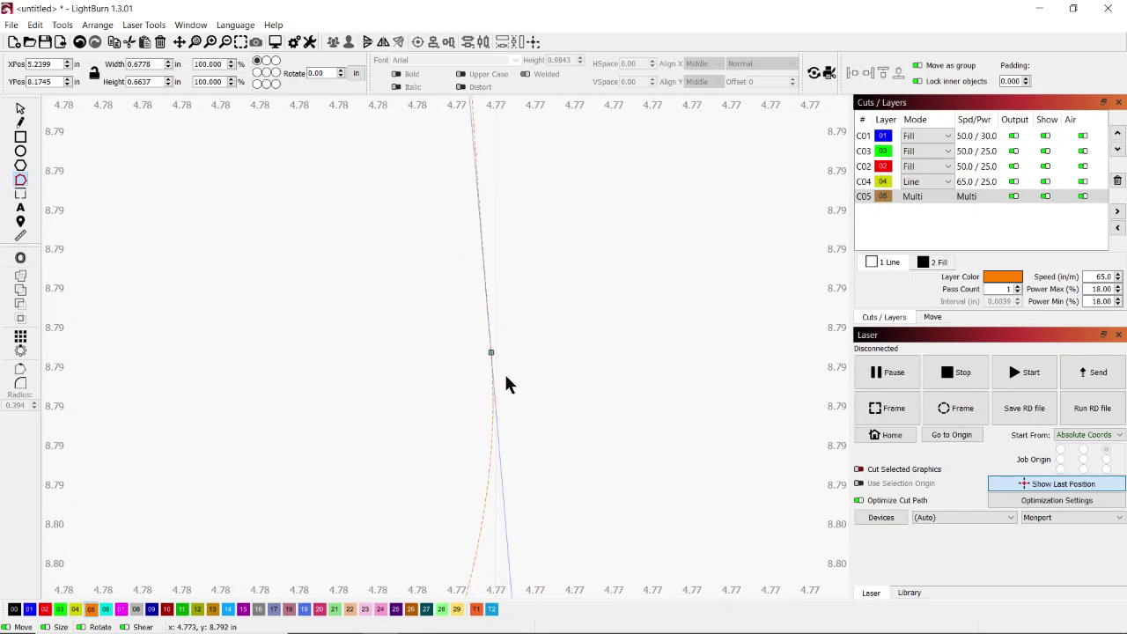
scroll(496, 388, up, 12)
scroll(504, 335, down, 1)
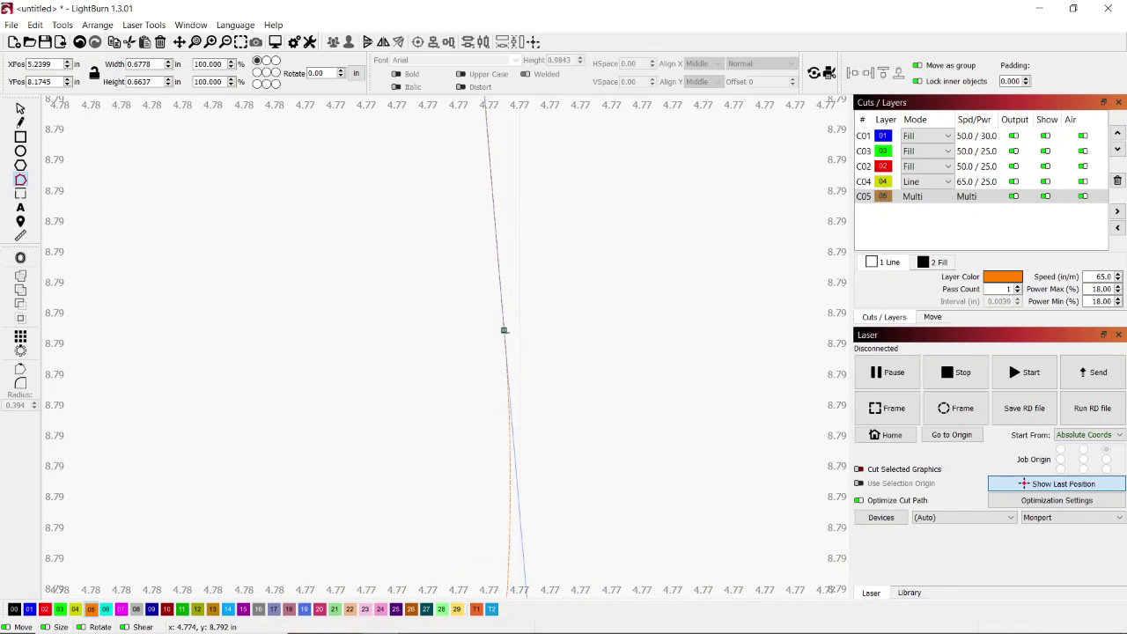
drag(504, 330, 501, 360)
Check the whole joined leaf and stem outline for remaining open nodes and leave node editing
scroll(546, 428, down, 5)
scroll(546, 437, down, 10)
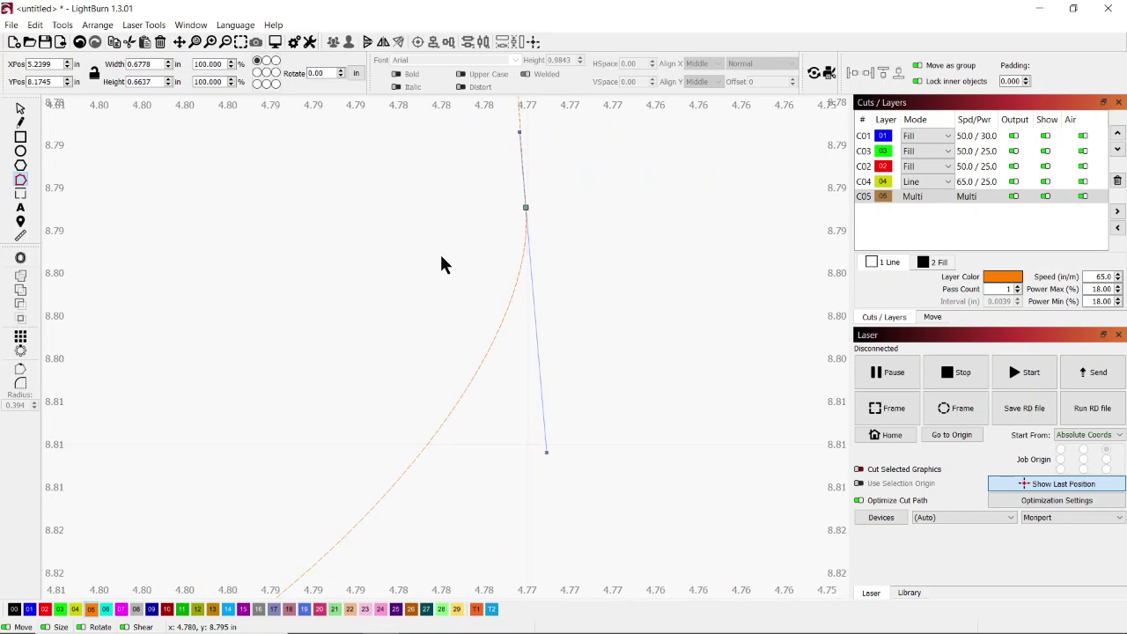
drag(360, 447, 405, 434)
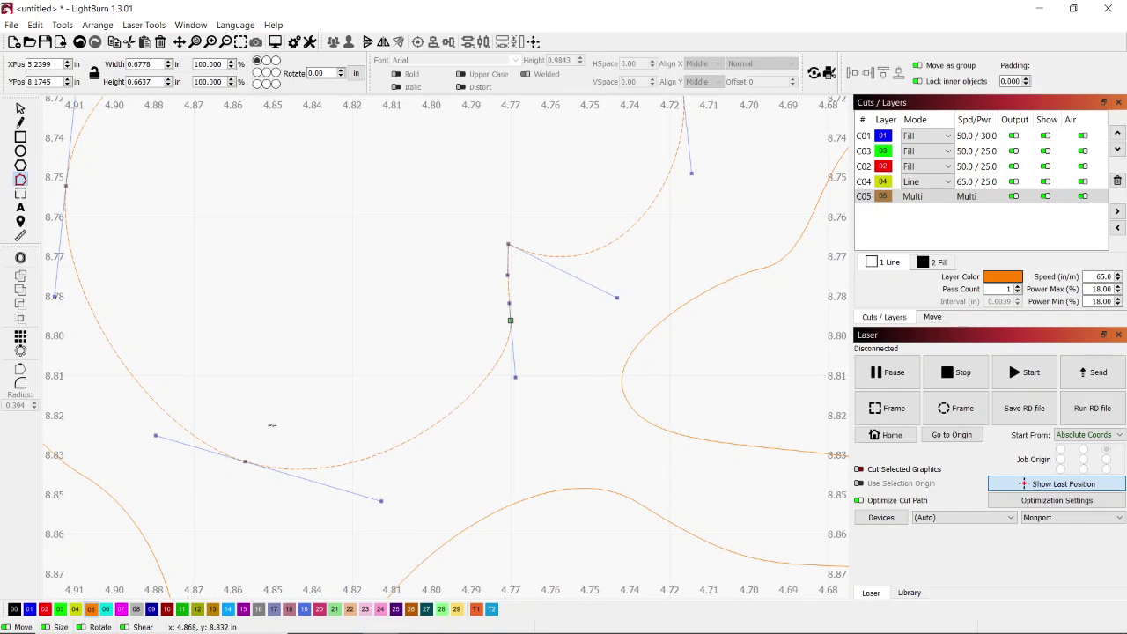
scroll(334, 370, down, 2)
scroll(330, 290, down, 6)
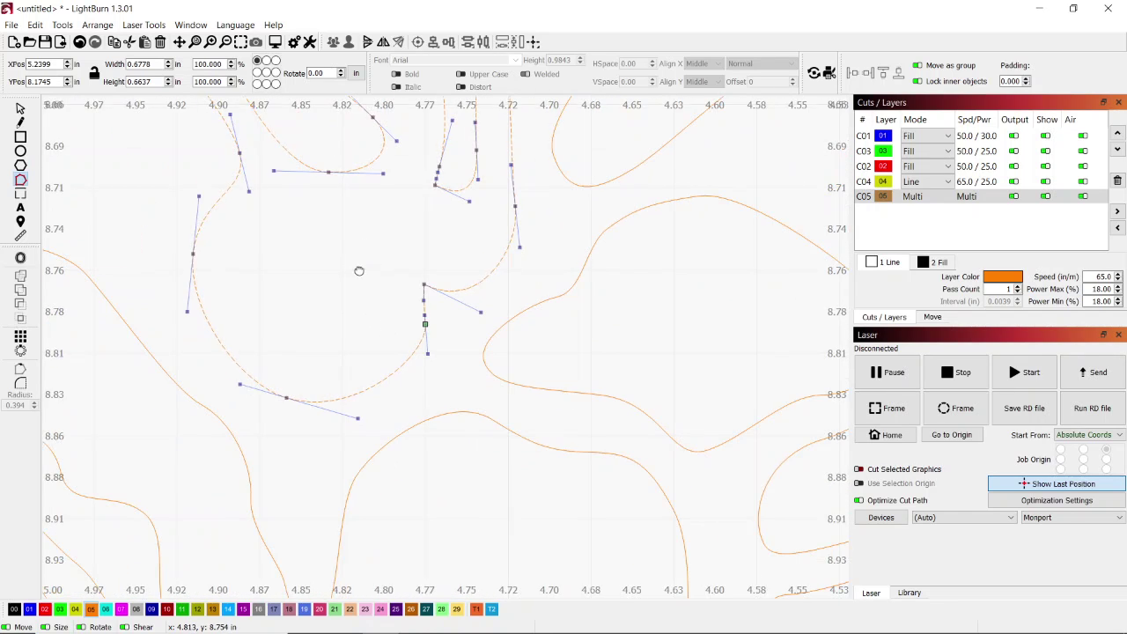
scroll(320, 322, down, 4)
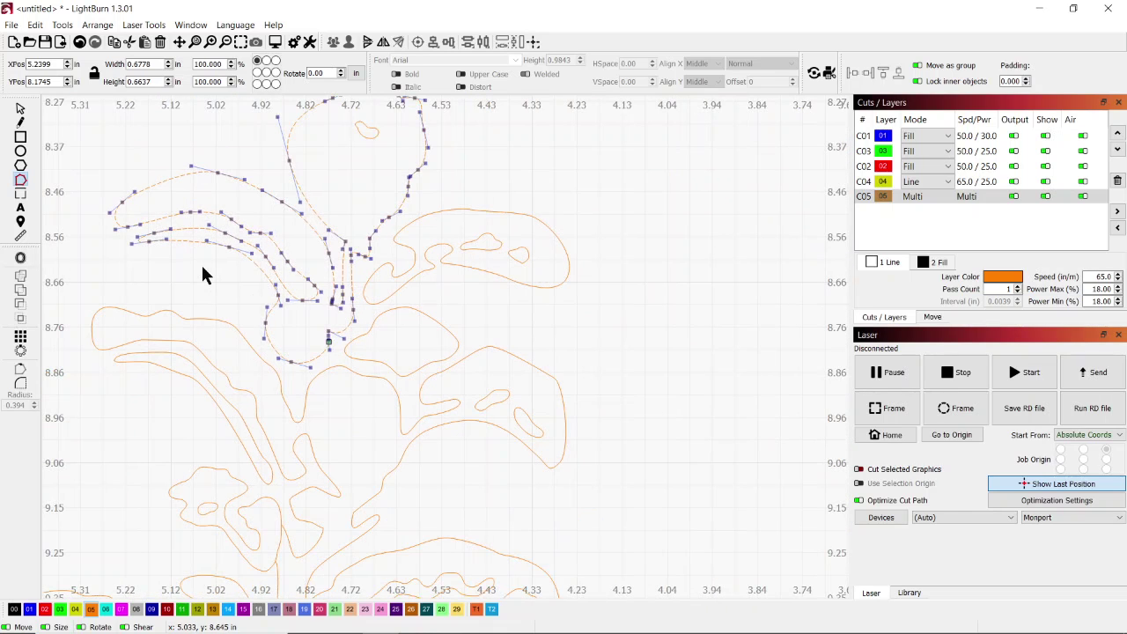
drag(201, 302, 196, 311)
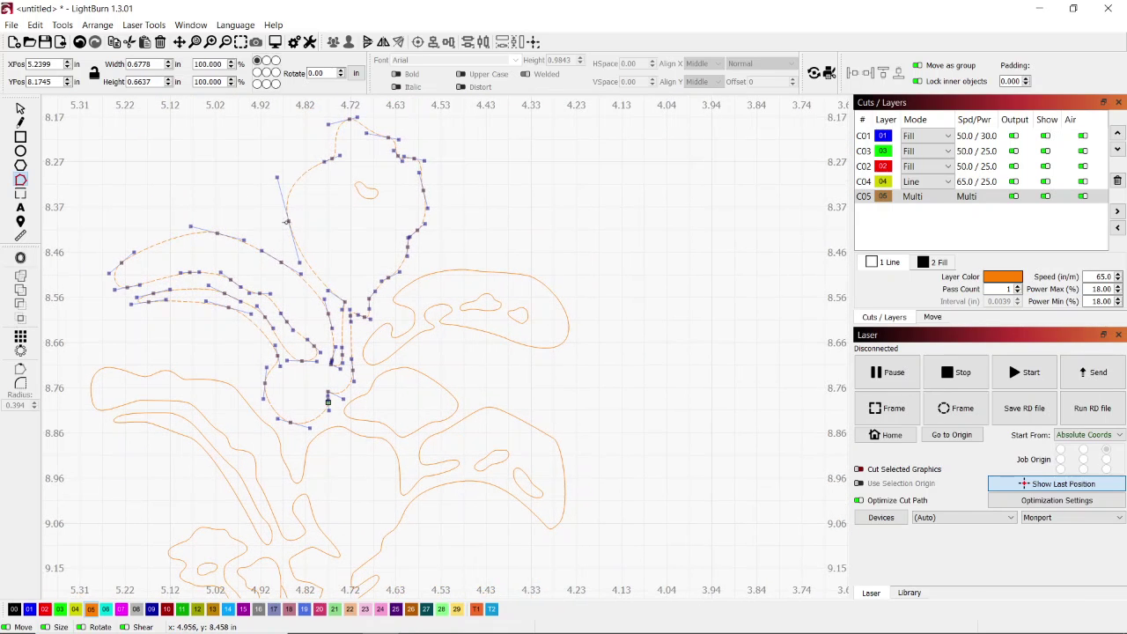
click(327, 401)
key(Escape)
key(Escape)
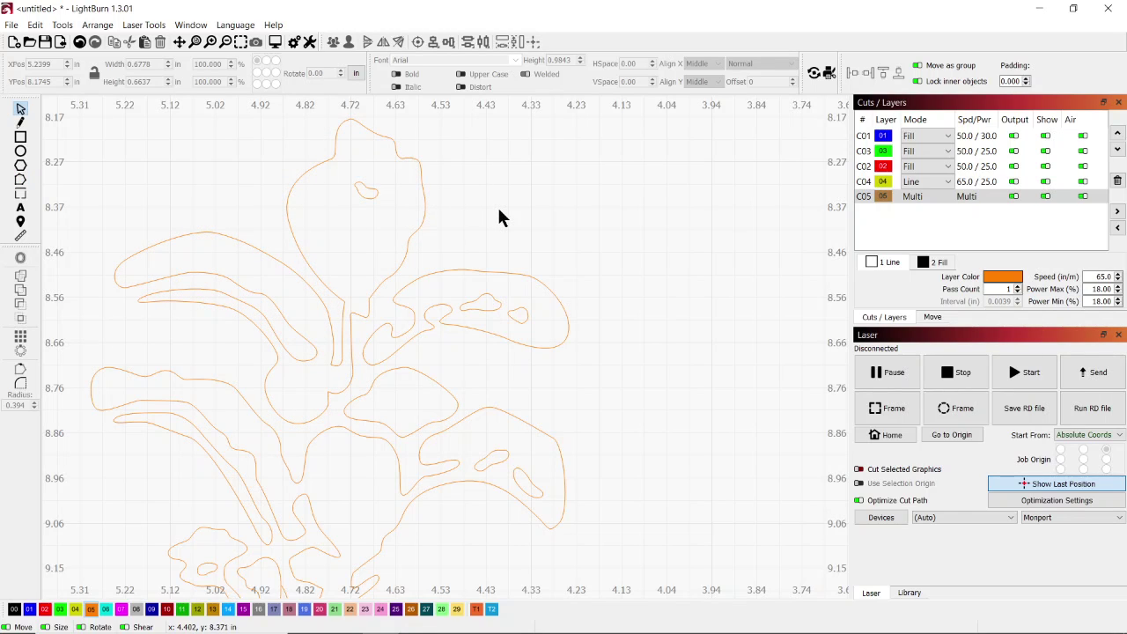
Request a preview of the job, have the skipped open shapes highlighted, and clear that selection
click(274, 42)
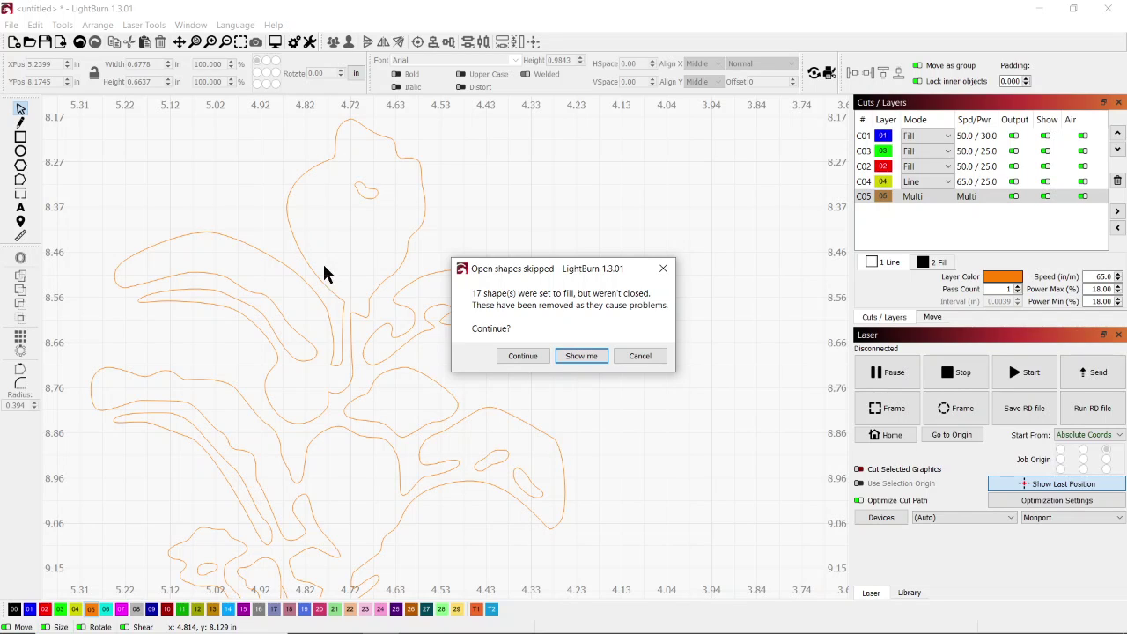
click(581, 356)
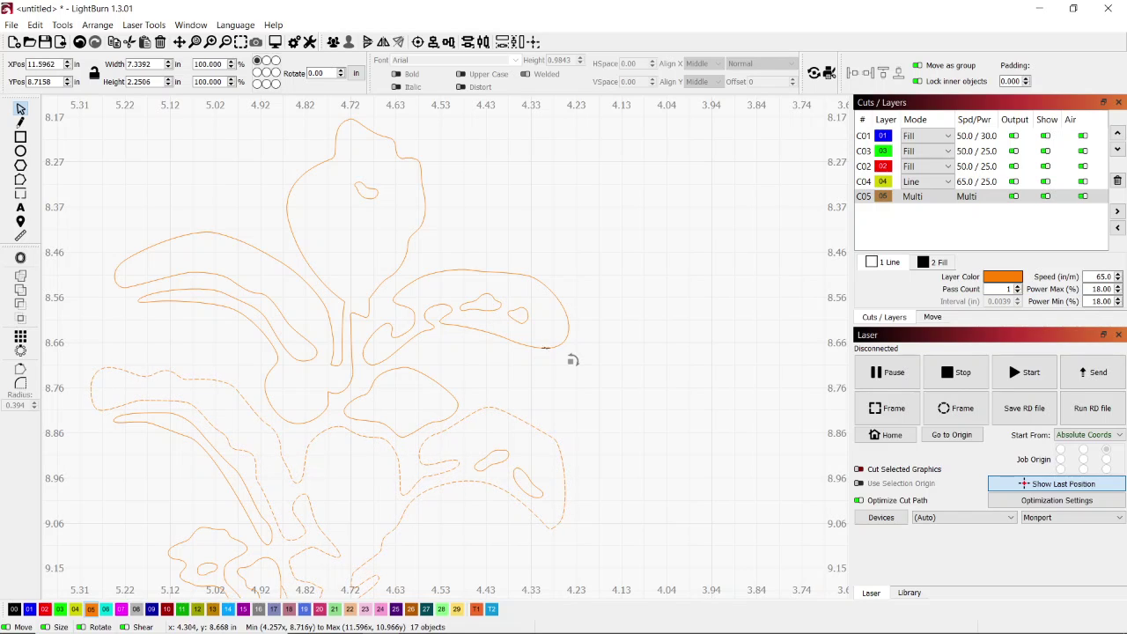
click(638, 350)
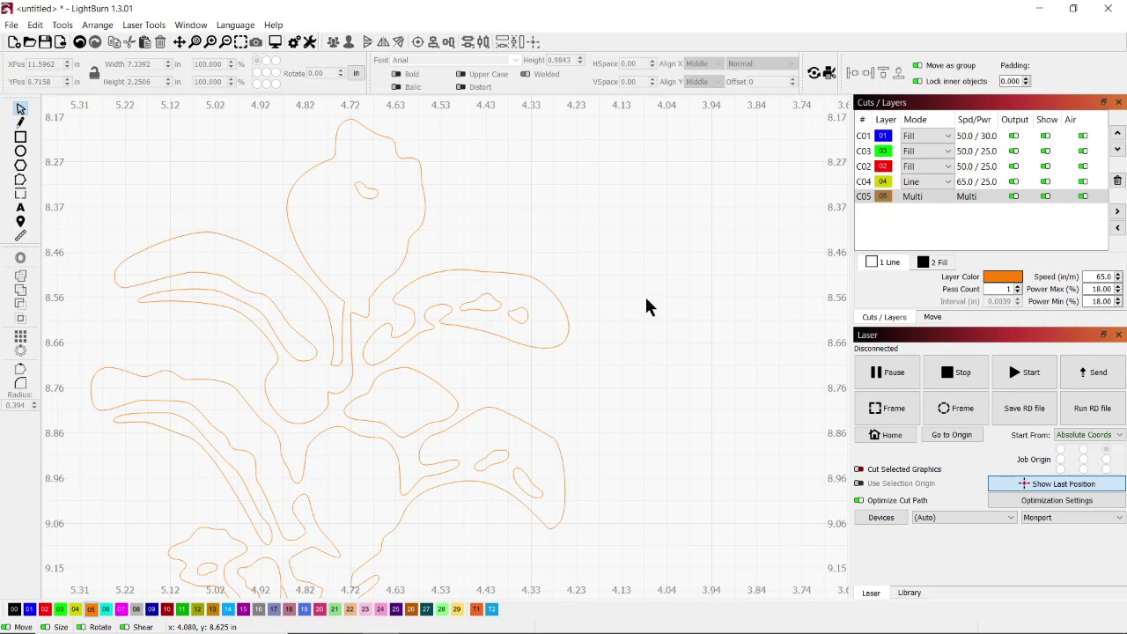
Preview the engraving without the open shapes, examine the fill of the wreath's upper right leaves, and close the preview
click(275, 44)
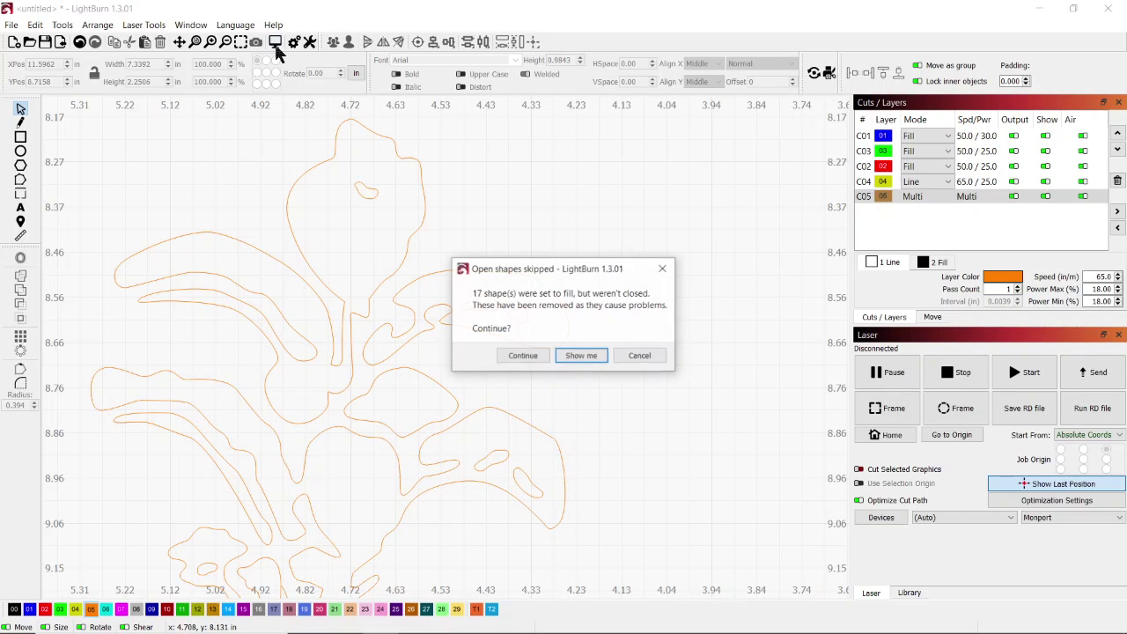
click(533, 356)
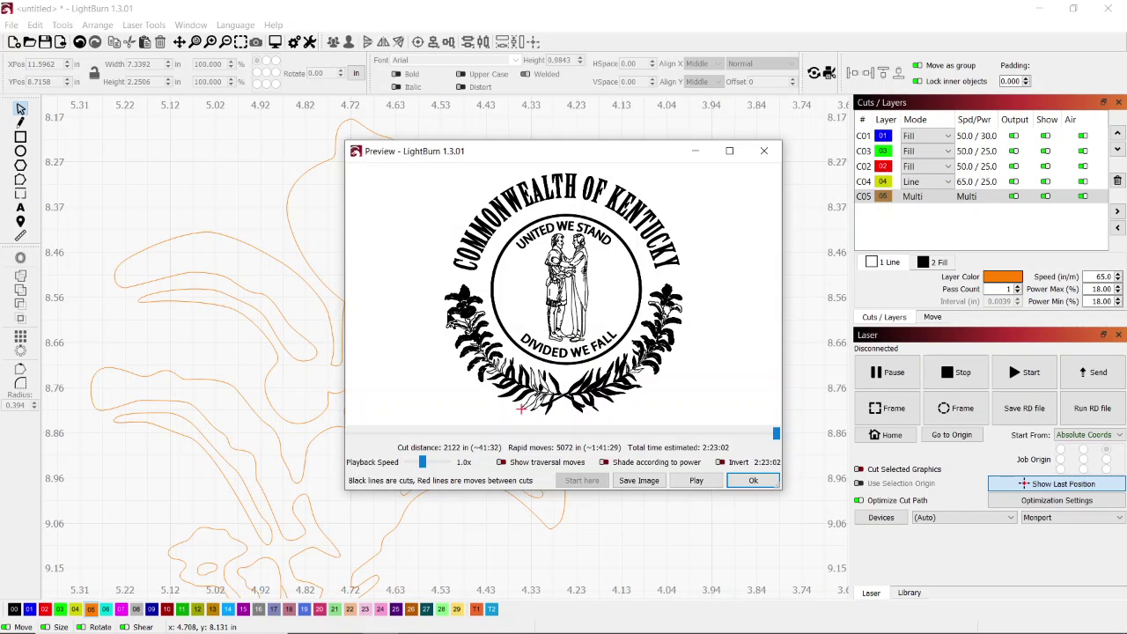
scroll(691, 315, up, 4)
scroll(691, 315, up, 1)
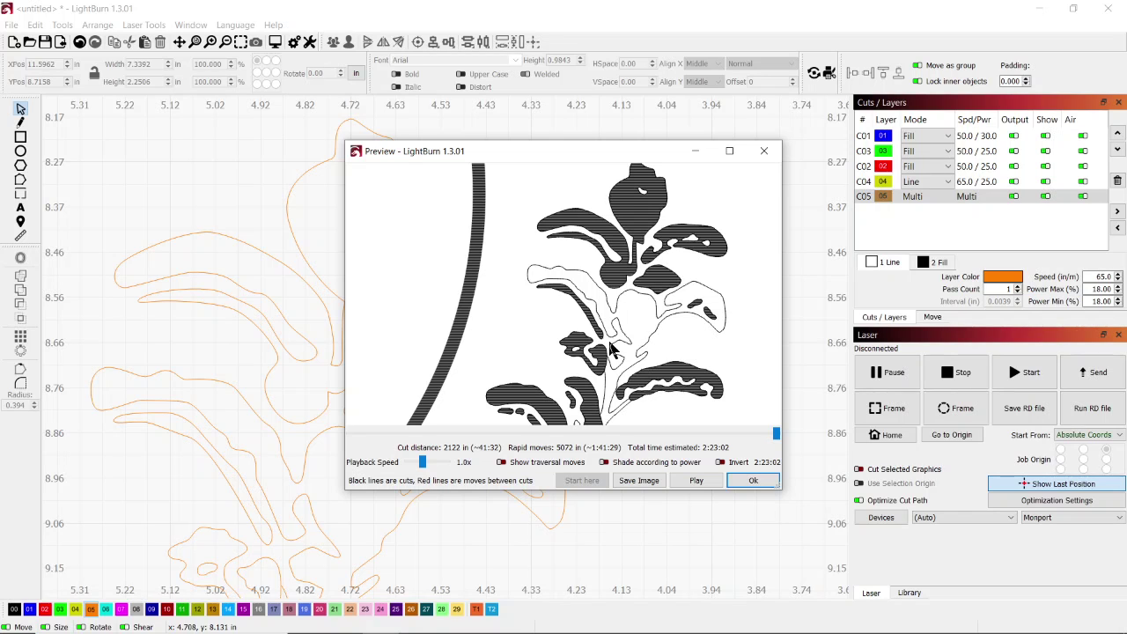
click(750, 480)
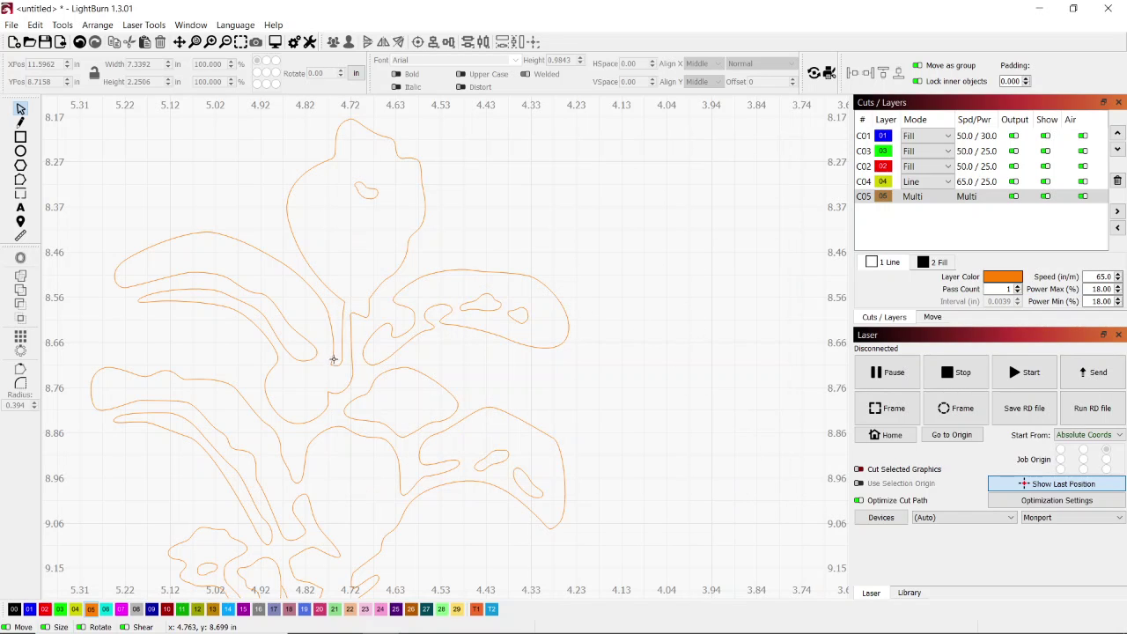
Examine the seal's wreath as a whole, including both leaf branches and the crossing stems at its base
scroll(333, 400, down, 2)
scroll(328, 418, down, 10)
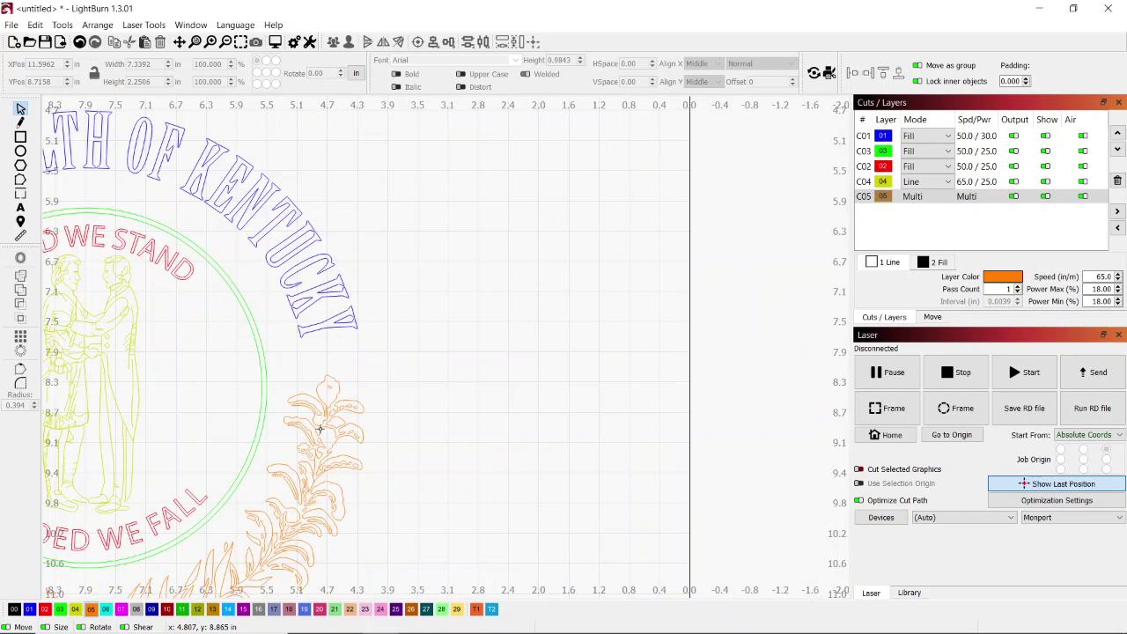
drag(262, 426, 520, 378)
scroll(427, 390, up, 2)
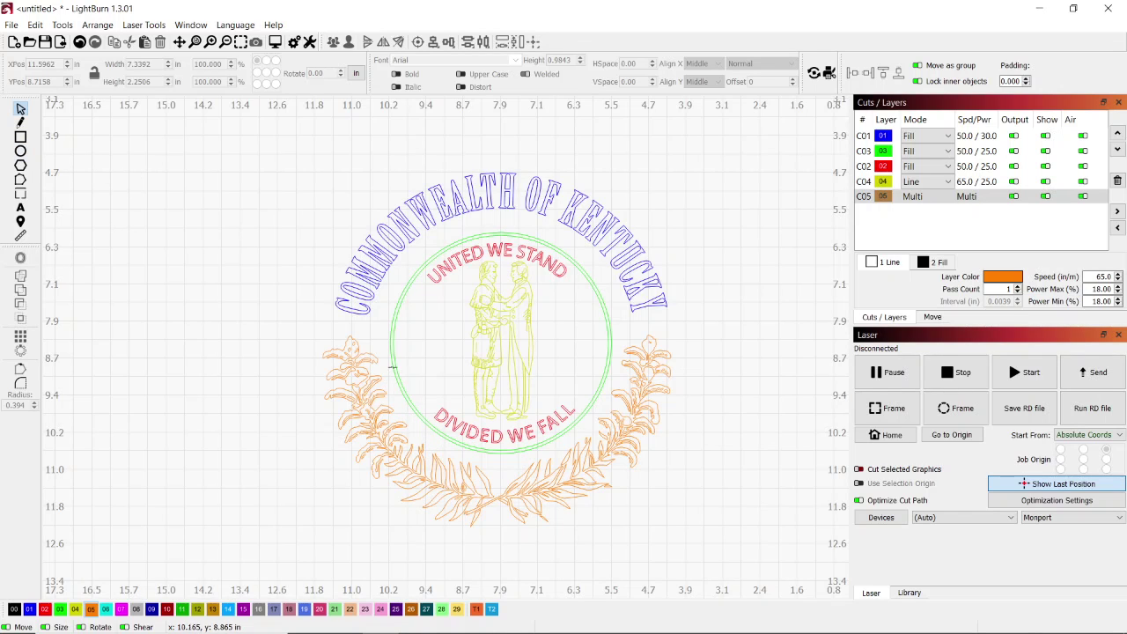
drag(452, 471, 433, 403)
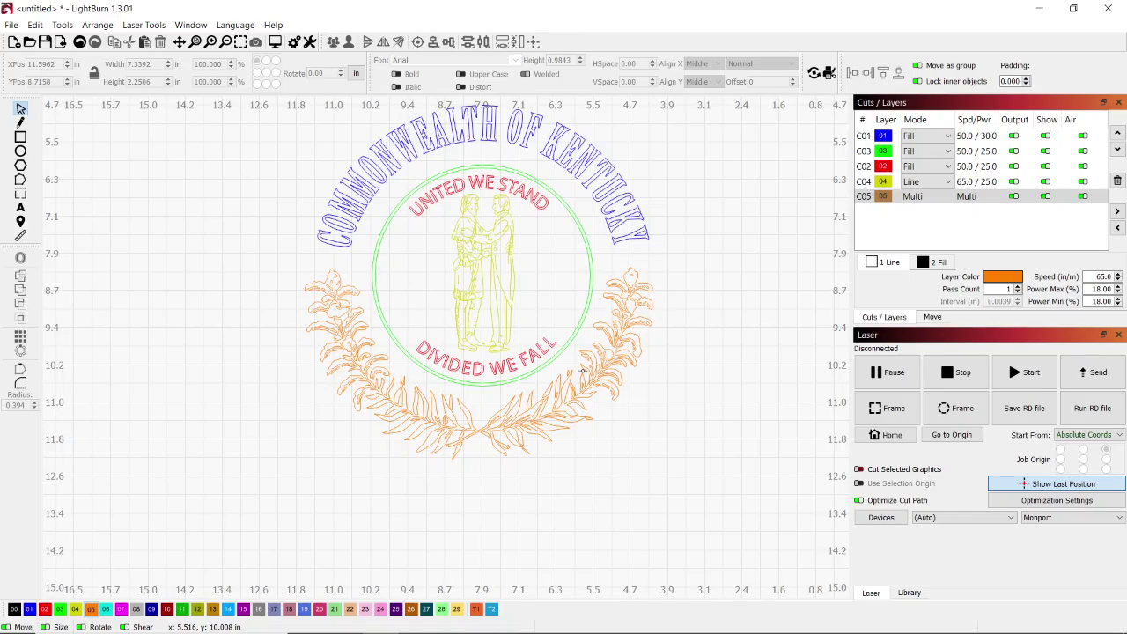
scroll(583, 369, up, 5)
scroll(638, 322, down, 3)
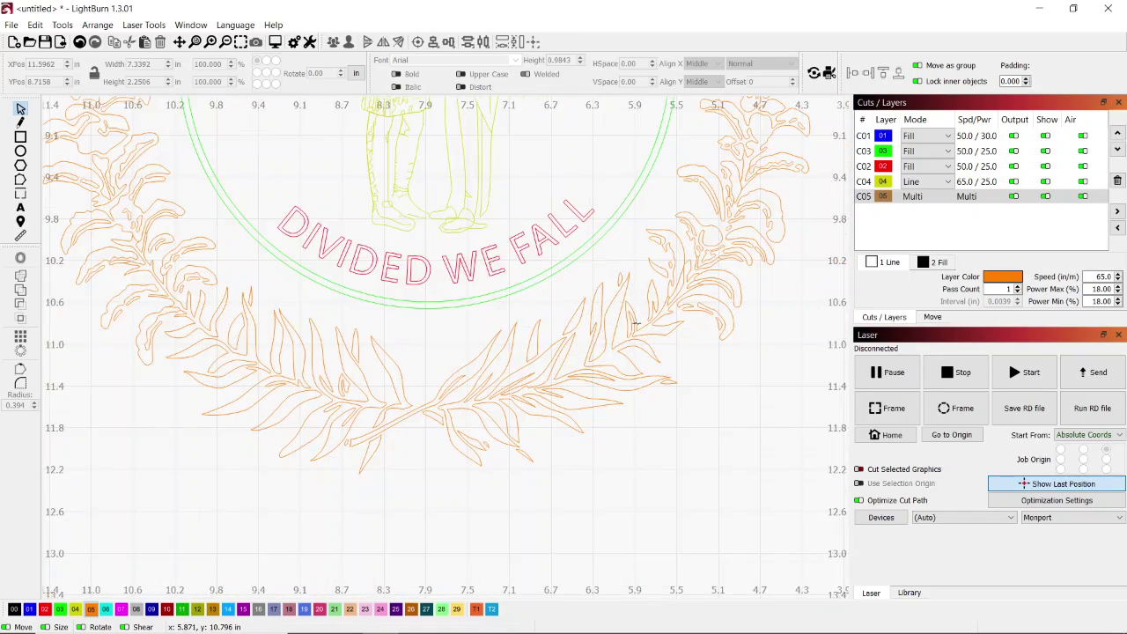
scroll(638, 322, down, 3)
scroll(430, 349, down, 2)
drag(563, 330, 511, 437)
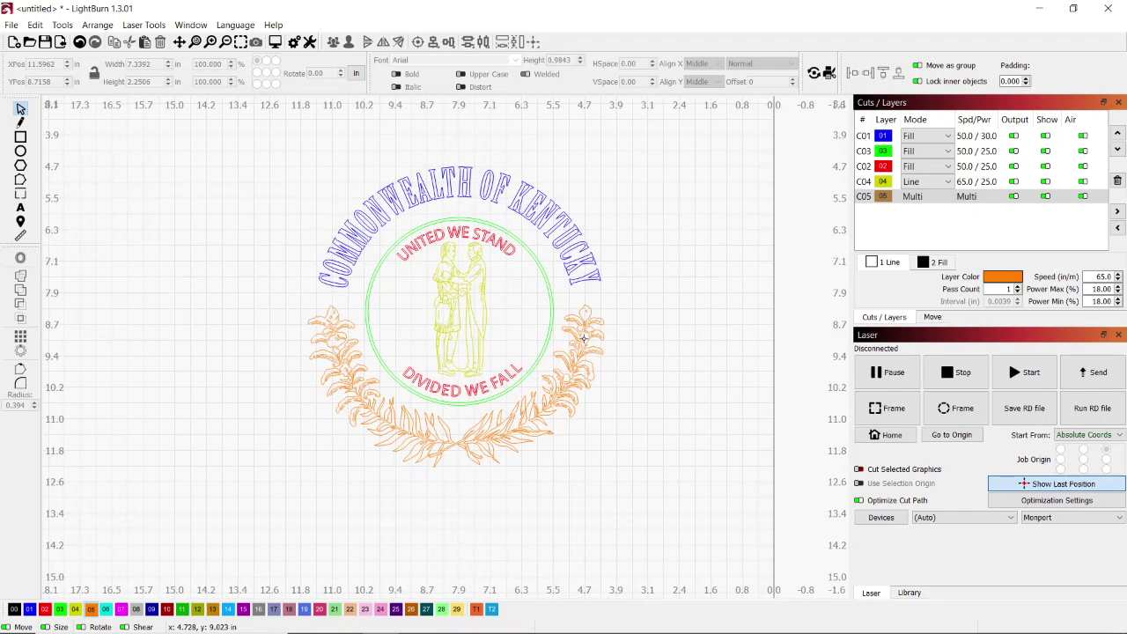